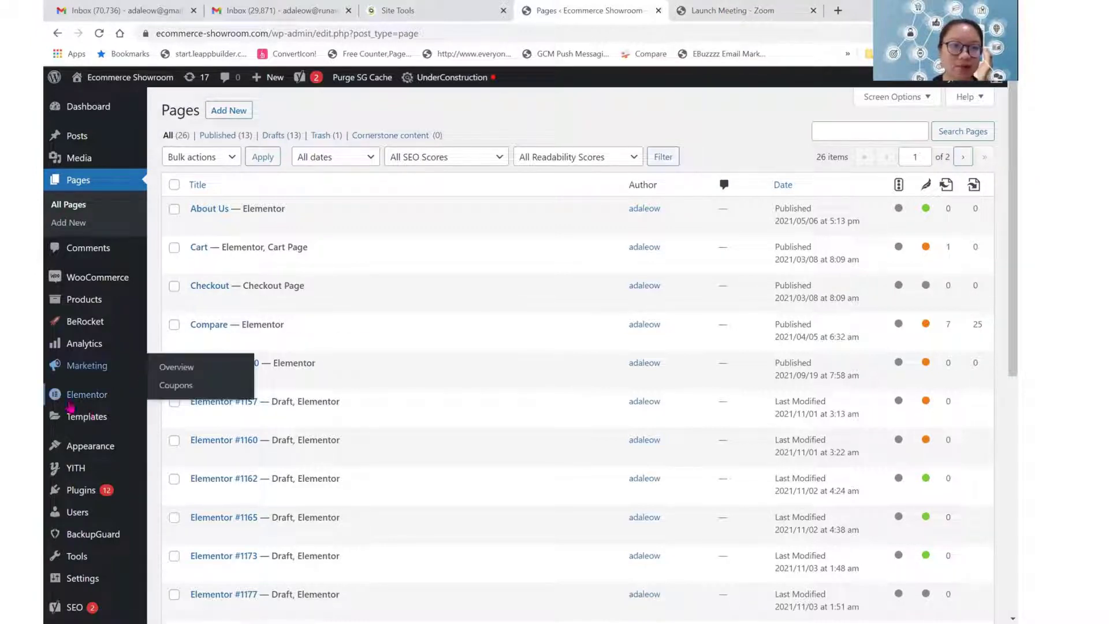
# Save Elementor's General settings with Disable Default Colors and Disable Default Fonts checked.
pyautogui.moveTo(79, 403)
pyautogui.click(169, 399)
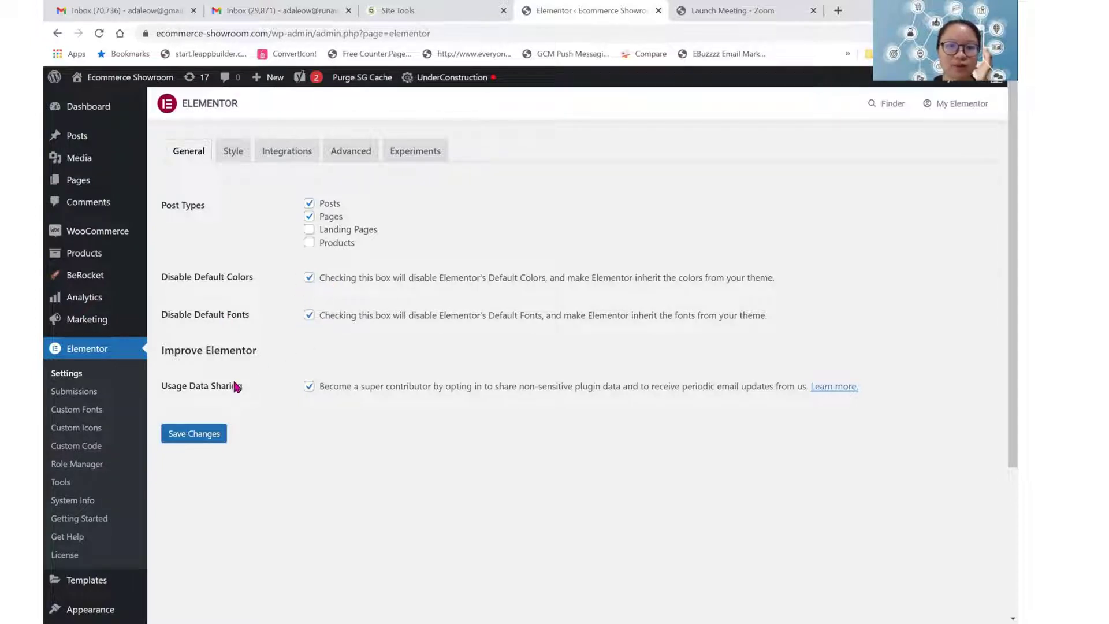
pyautogui.click(180, 440)
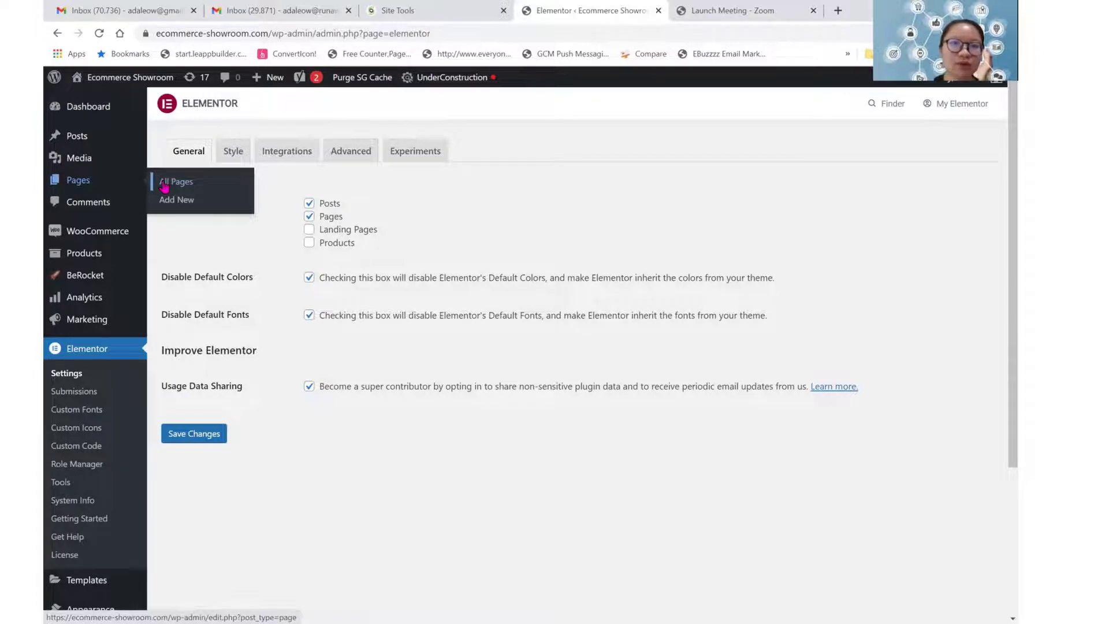
# Create a new page using the Elementor Full Width template and open it in Elementor.
pyautogui.click(164, 187)
pyautogui.click(346, 110)
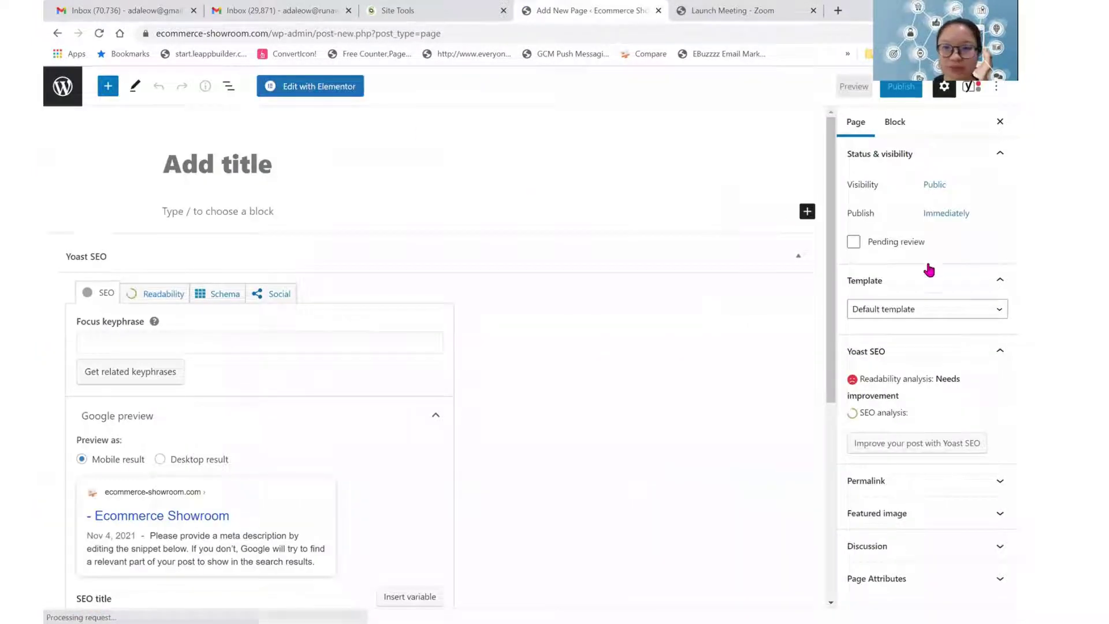
pyautogui.click(927, 309)
pyautogui.click(902, 368)
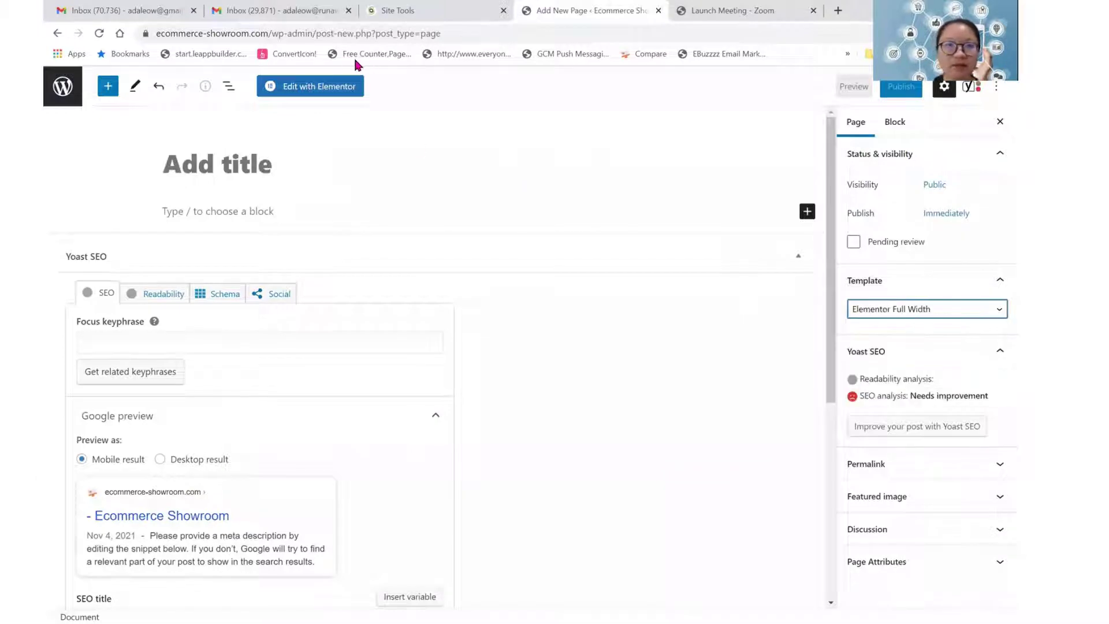
pyautogui.click(325, 88)
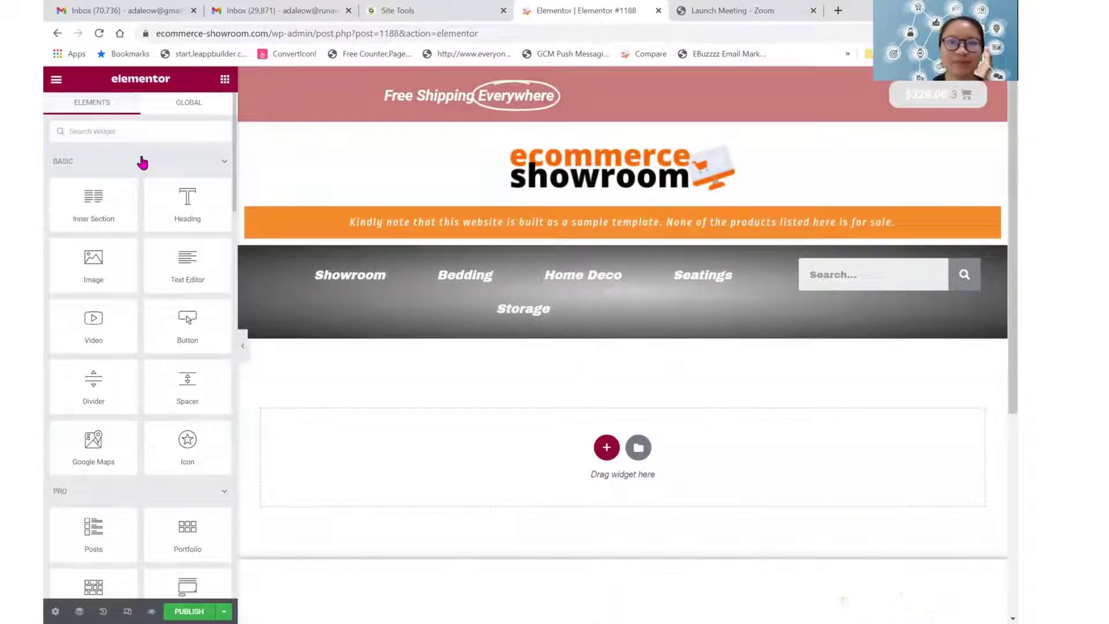
# Open Elementor's Site Settings and go to the Typography section.
pyautogui.click(56, 80)
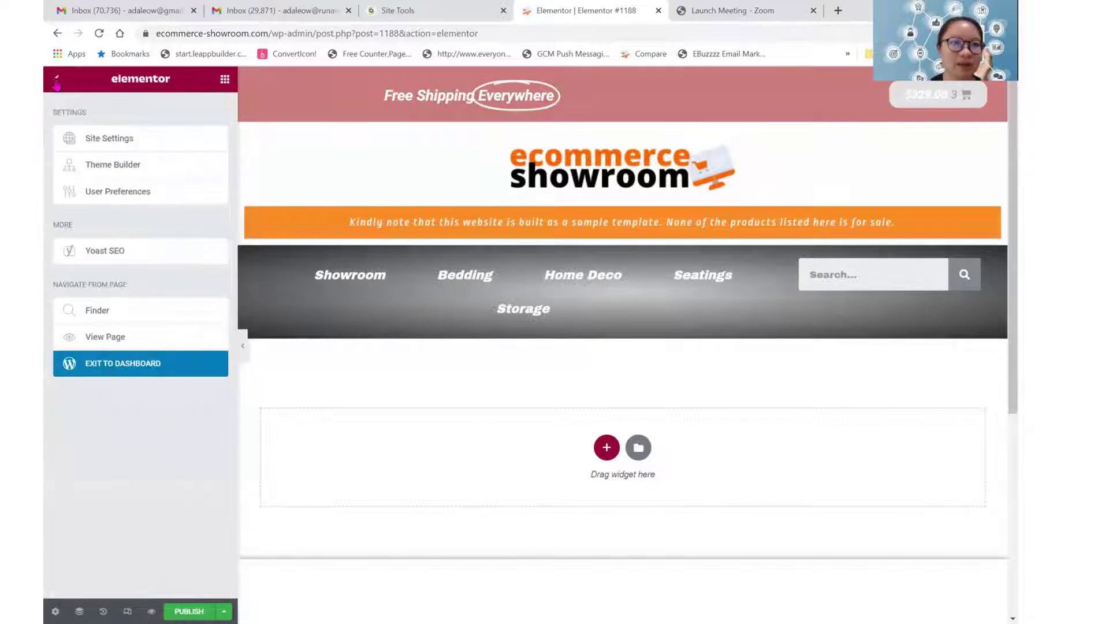
pyautogui.click(93, 141)
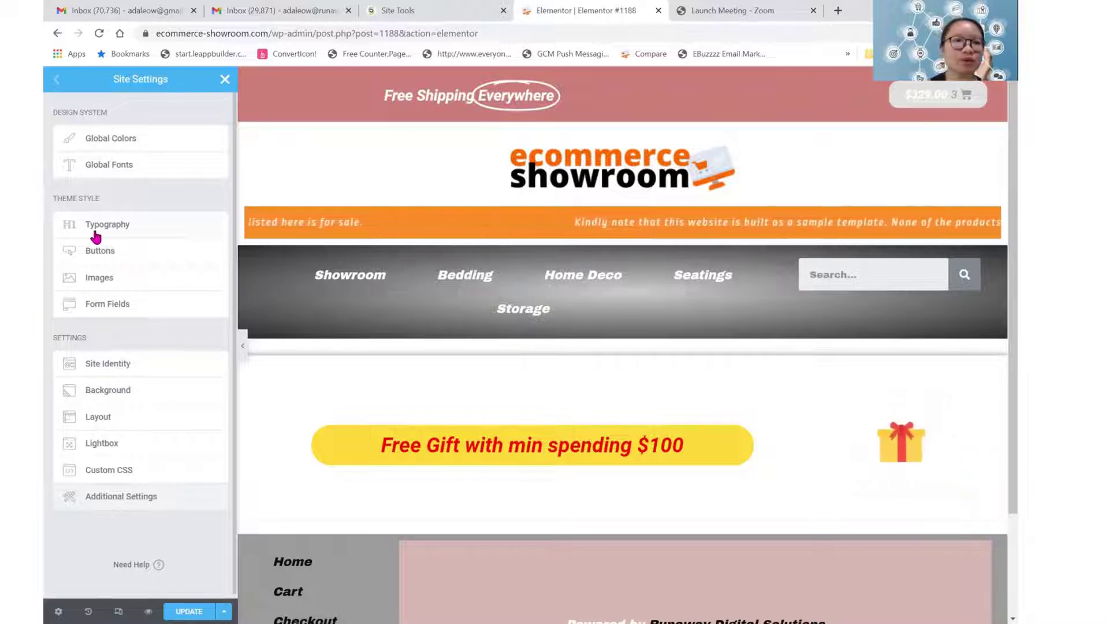
pyautogui.click(141, 236)
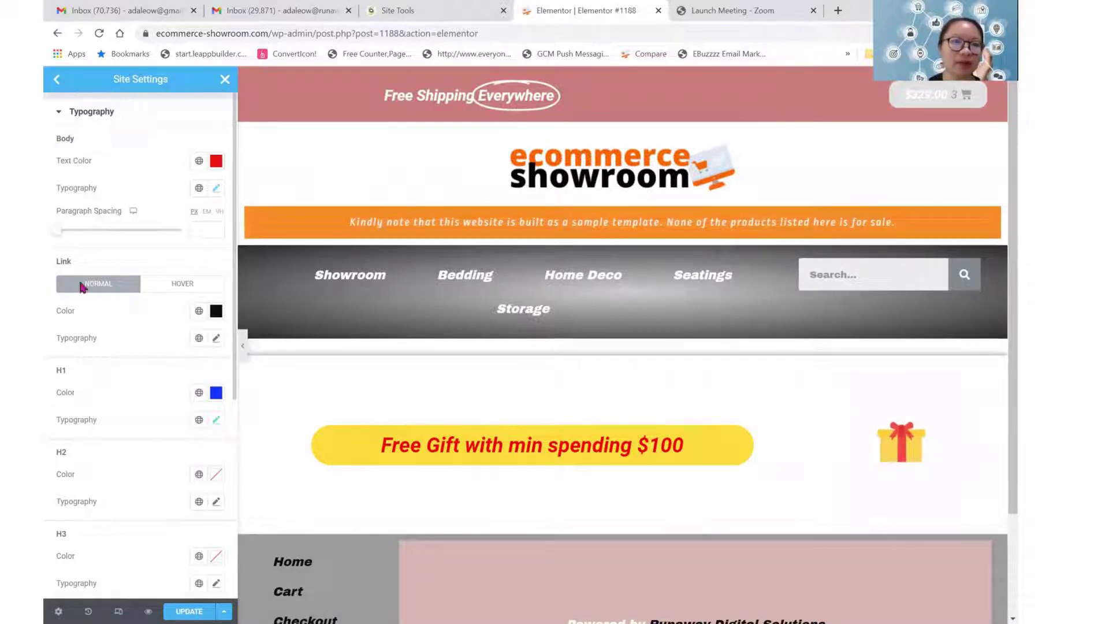
# Review the Body typography: red text in Archivo Black italic.
pyautogui.click(216, 190)
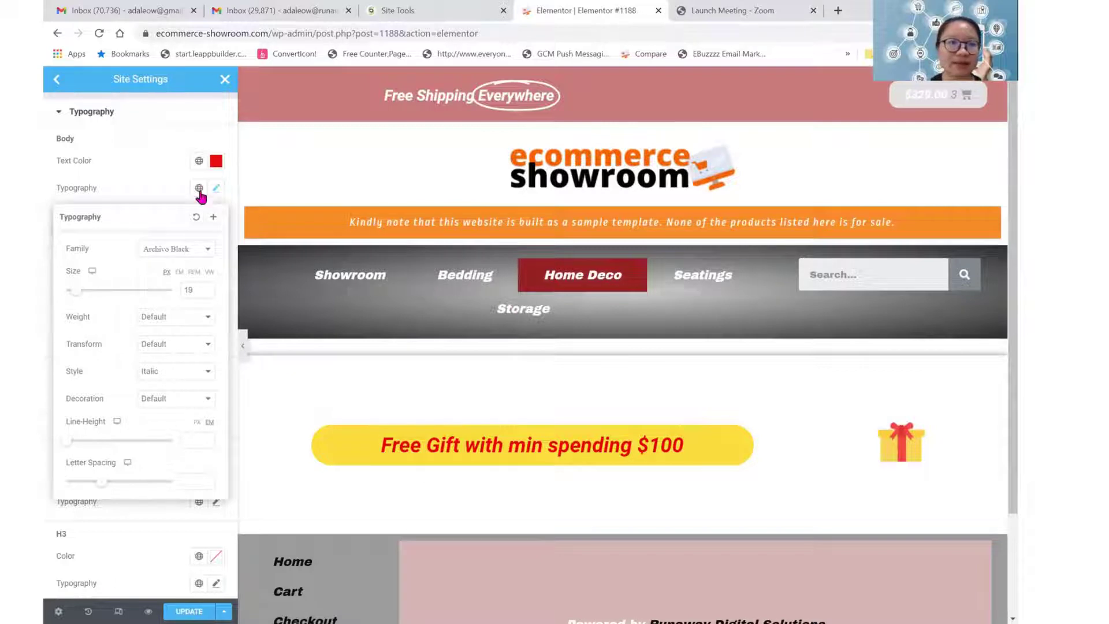
pyautogui.click(145, 154)
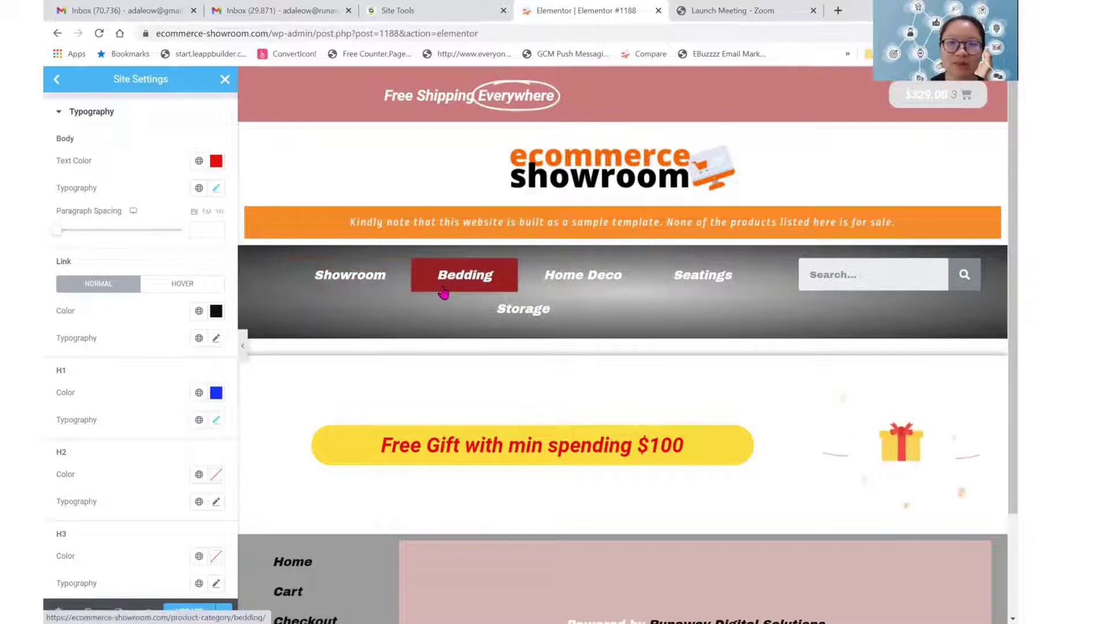
pyautogui.scroll(-2, 446, 291)
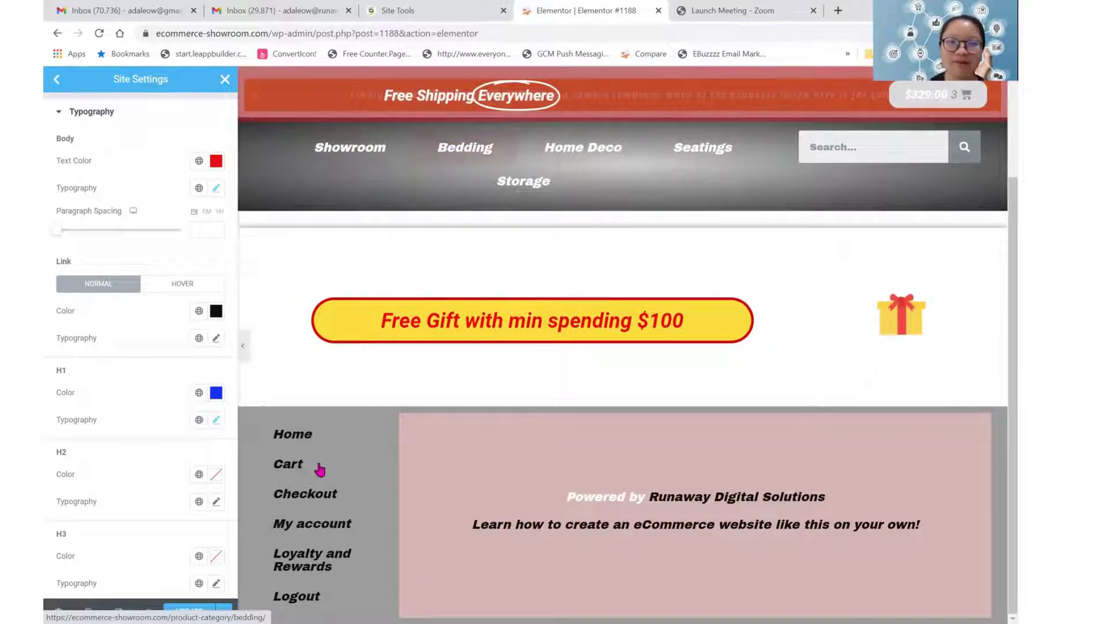
pyautogui.scroll(2, 558, 477)
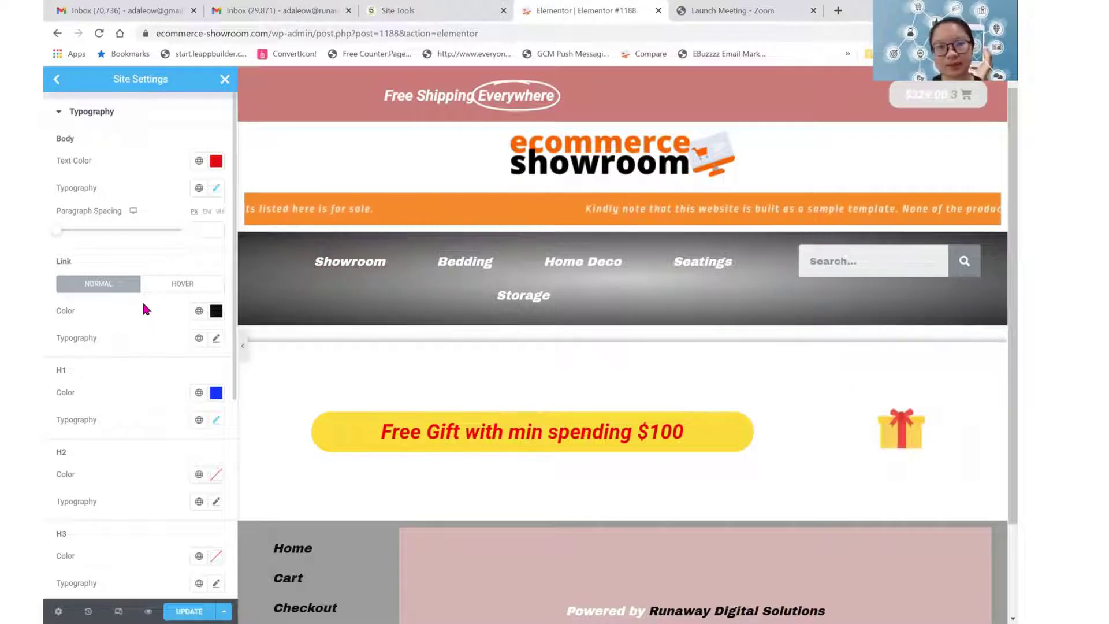
# Check the blue H1 colour and Times New Roman 42/900 font, then update the site settings.
pyautogui.scroll(-1, 141, 148)
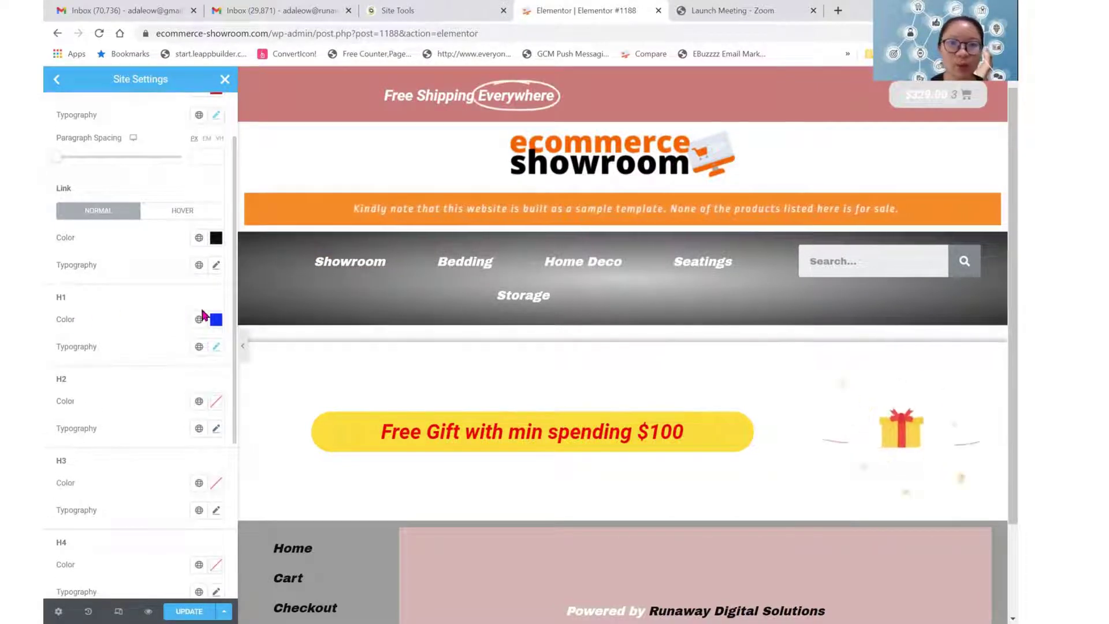
pyautogui.click(217, 321)
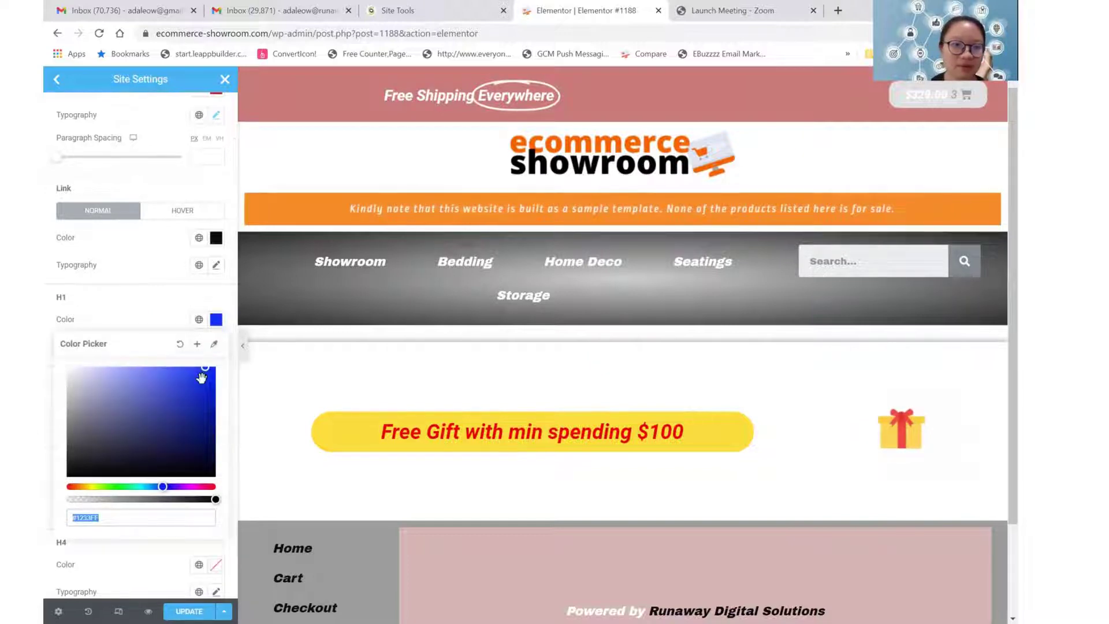
pyautogui.click(136, 320)
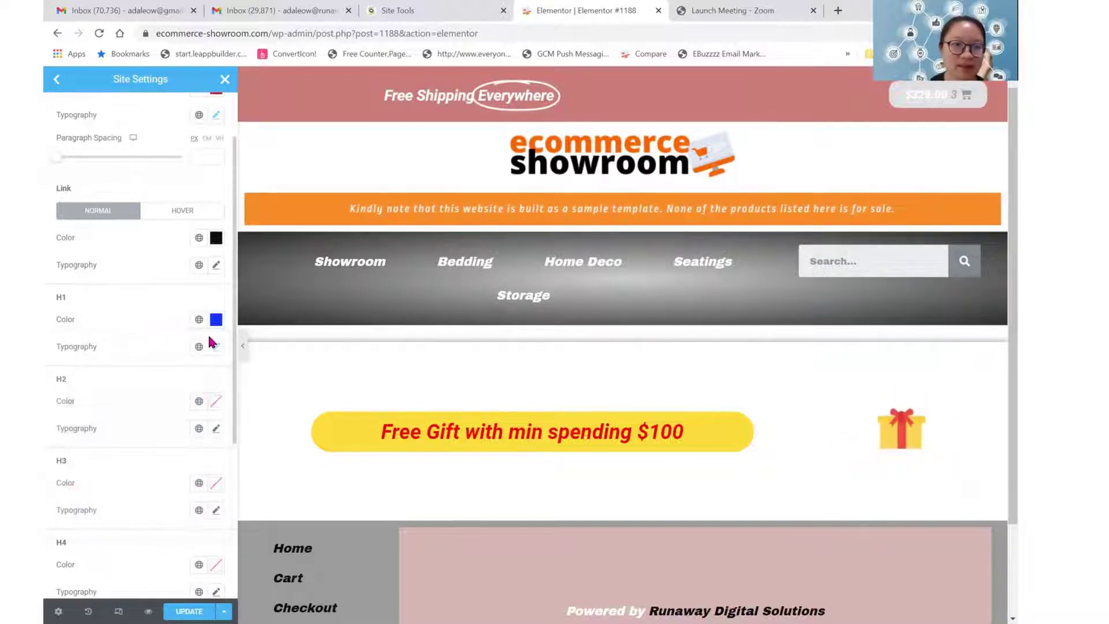
pyautogui.click(216, 347)
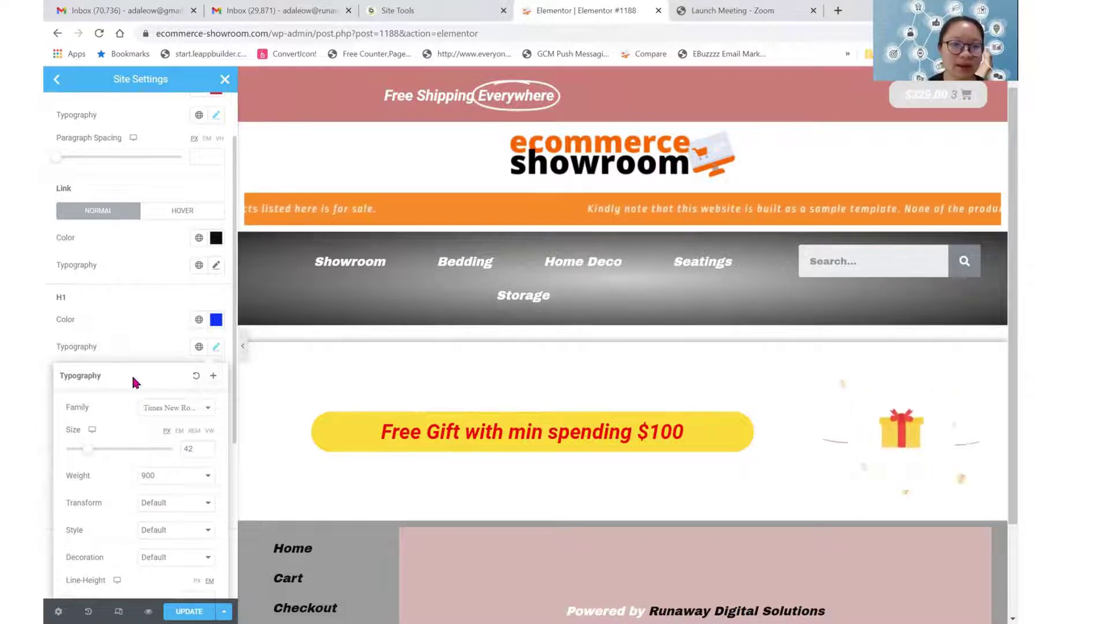
pyautogui.click(129, 326)
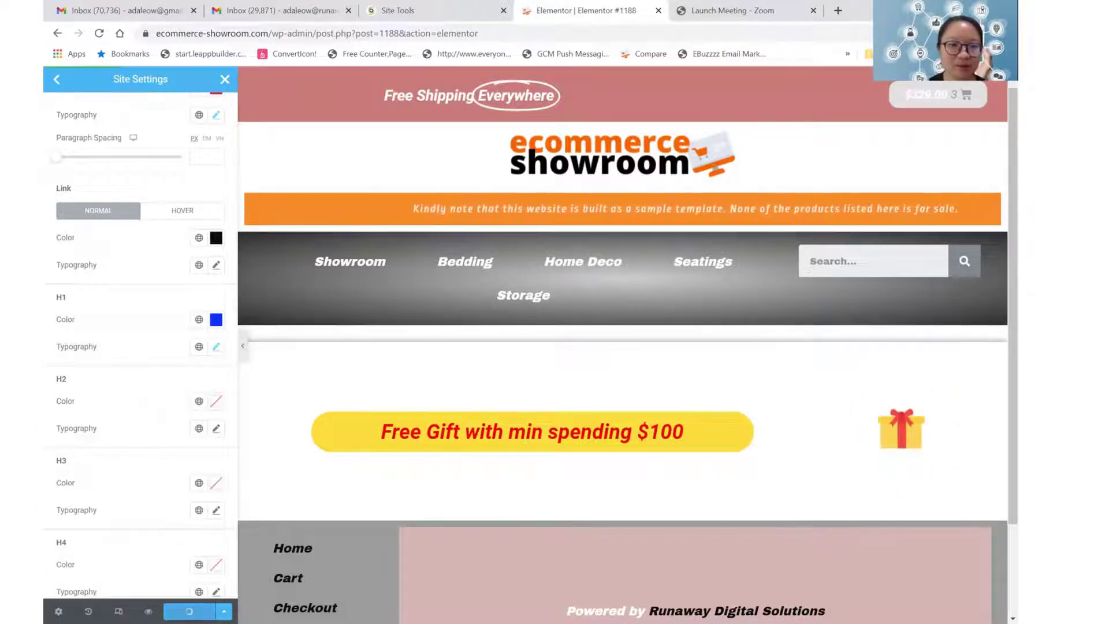
pyautogui.click(188, 612)
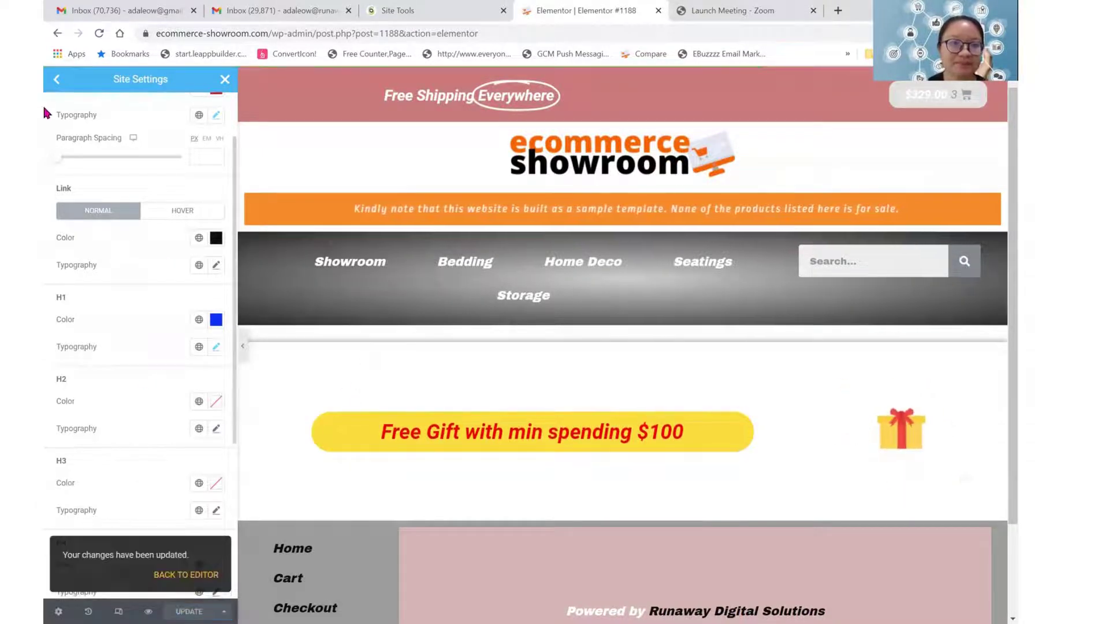
pyautogui.click(57, 80)
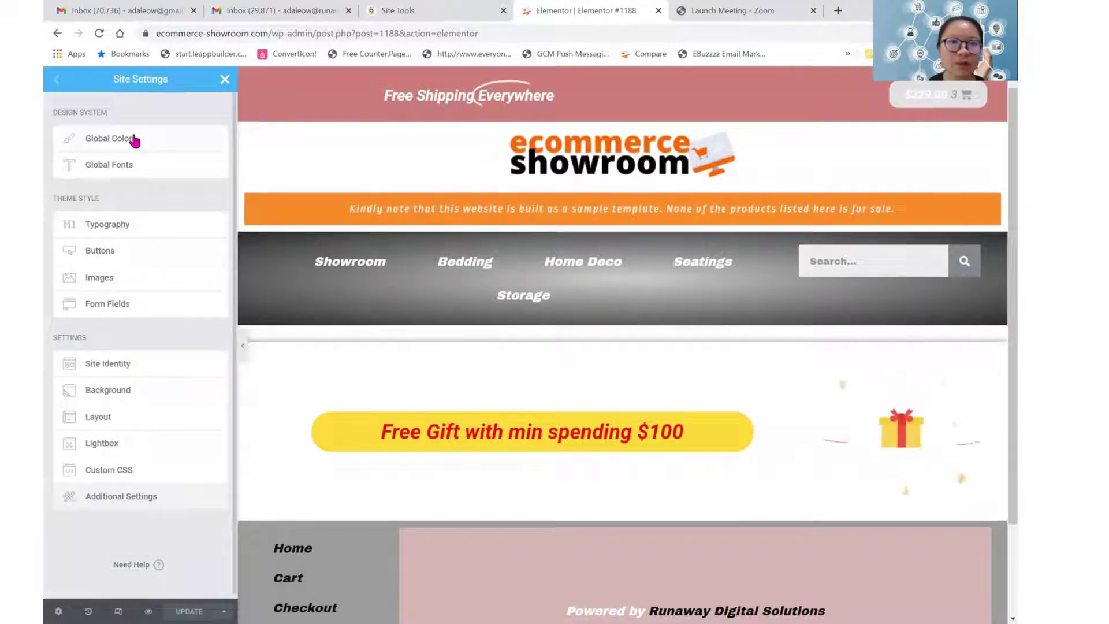
# Review the Global Colors list, inspecting the Text and Accent colour names.
pyautogui.click(136, 137)
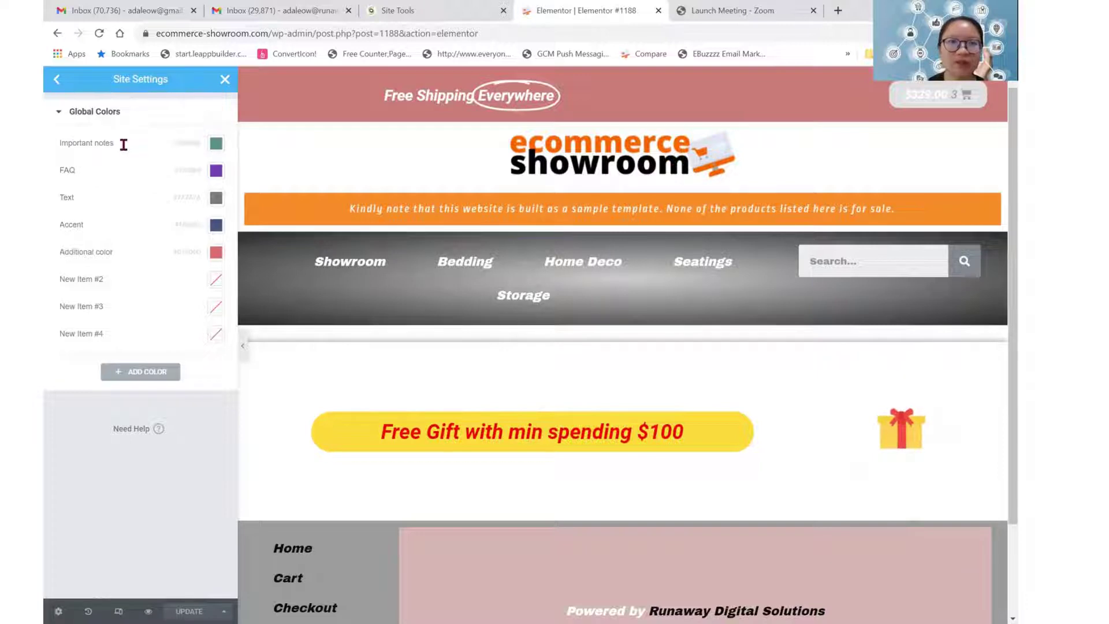
pyautogui.click(67, 197)
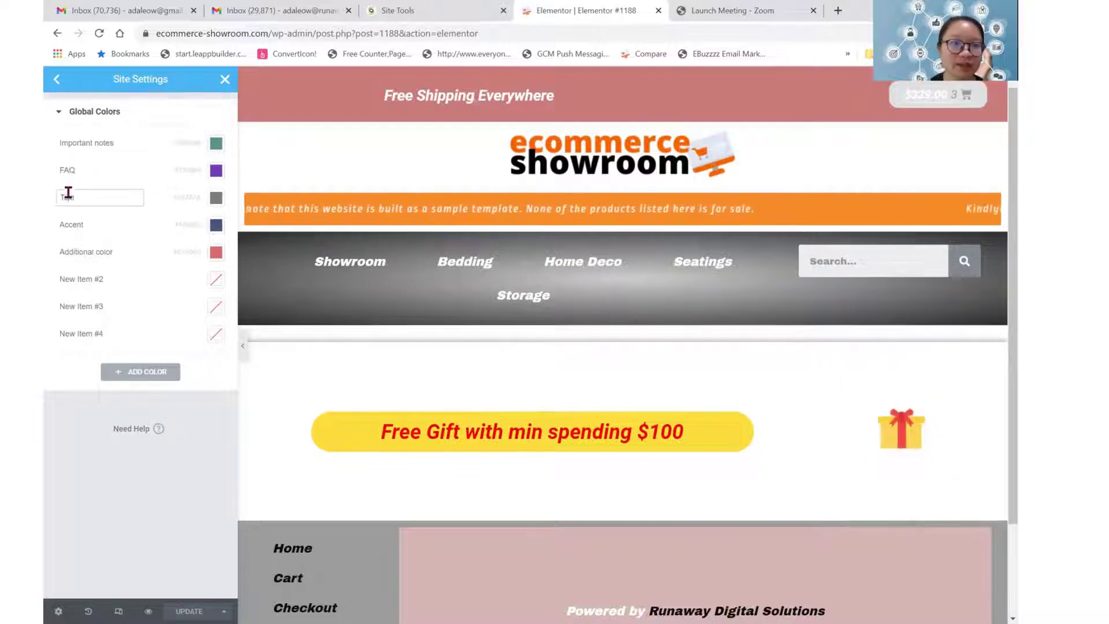
pyautogui.click(68, 225)
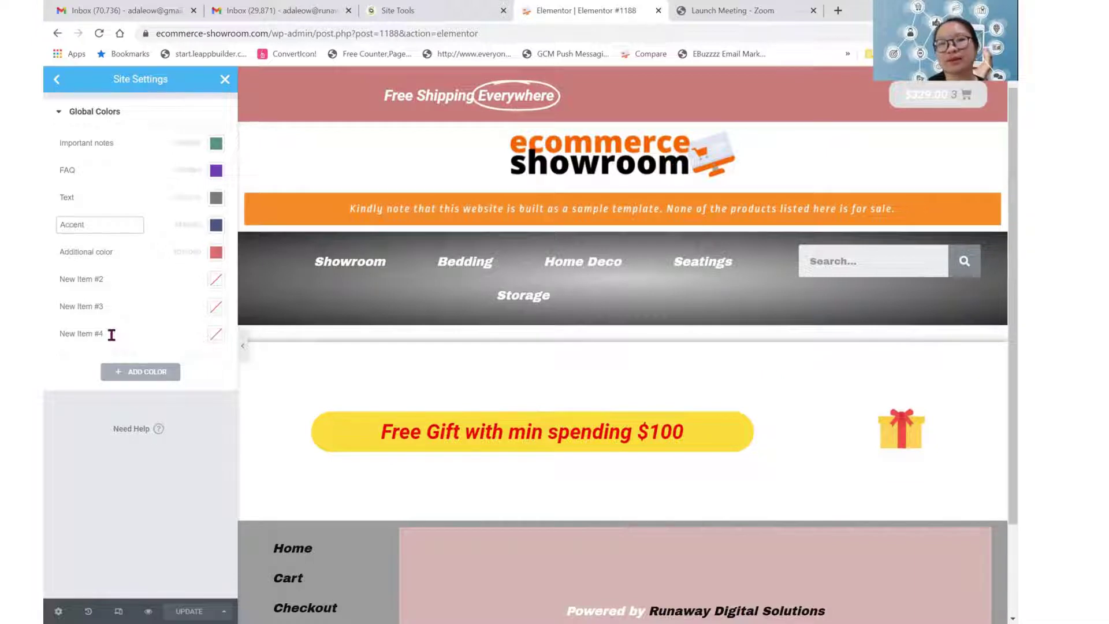
pyautogui.click(57, 82)
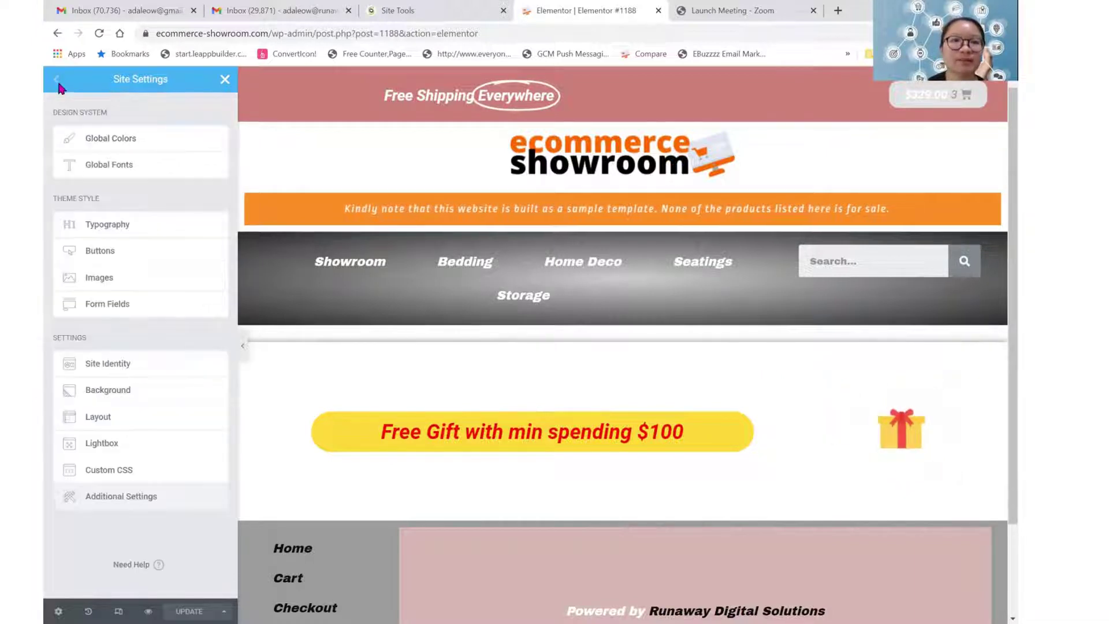
# Review the Global Fonts list and the theme Typography settings.
pyautogui.click(88, 168)
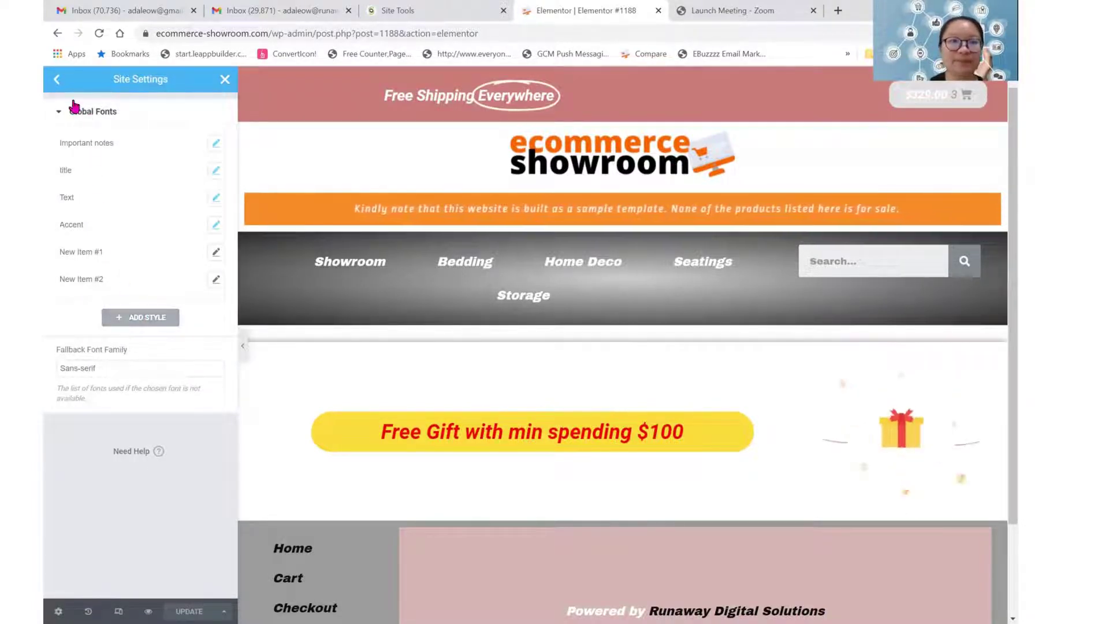
pyautogui.click(57, 81)
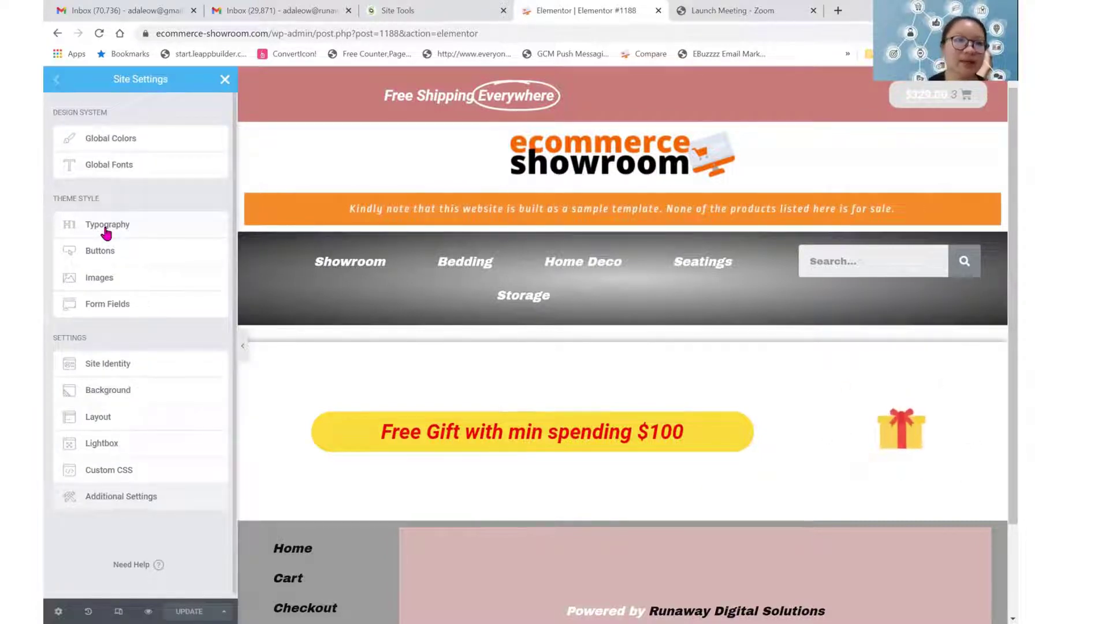
pyautogui.click(107, 230)
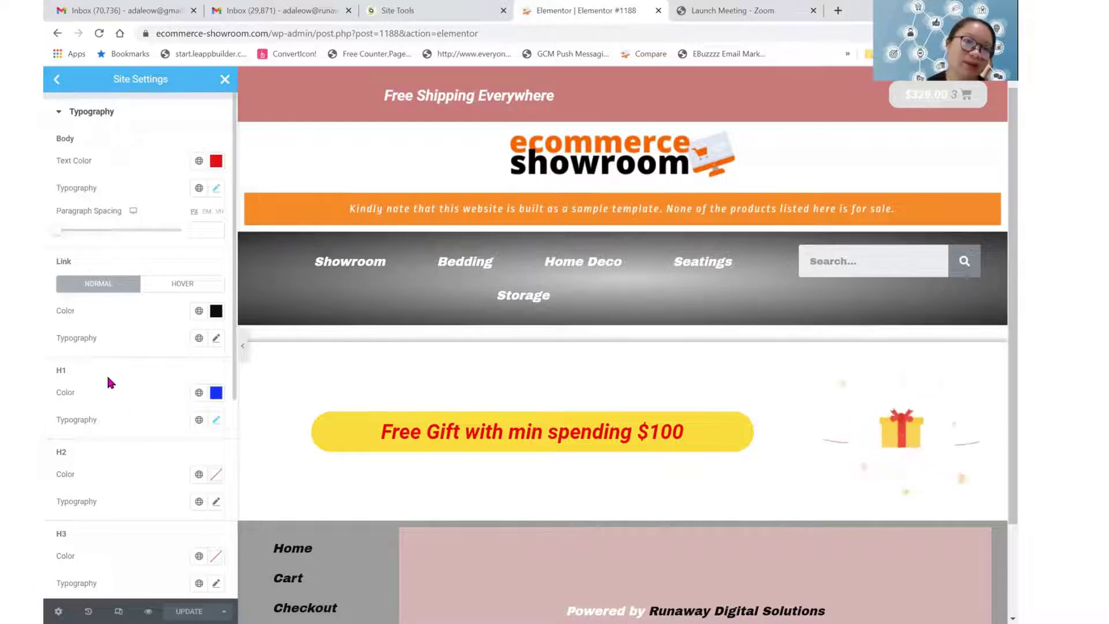
pyautogui.scroll(-5, 109, 375)
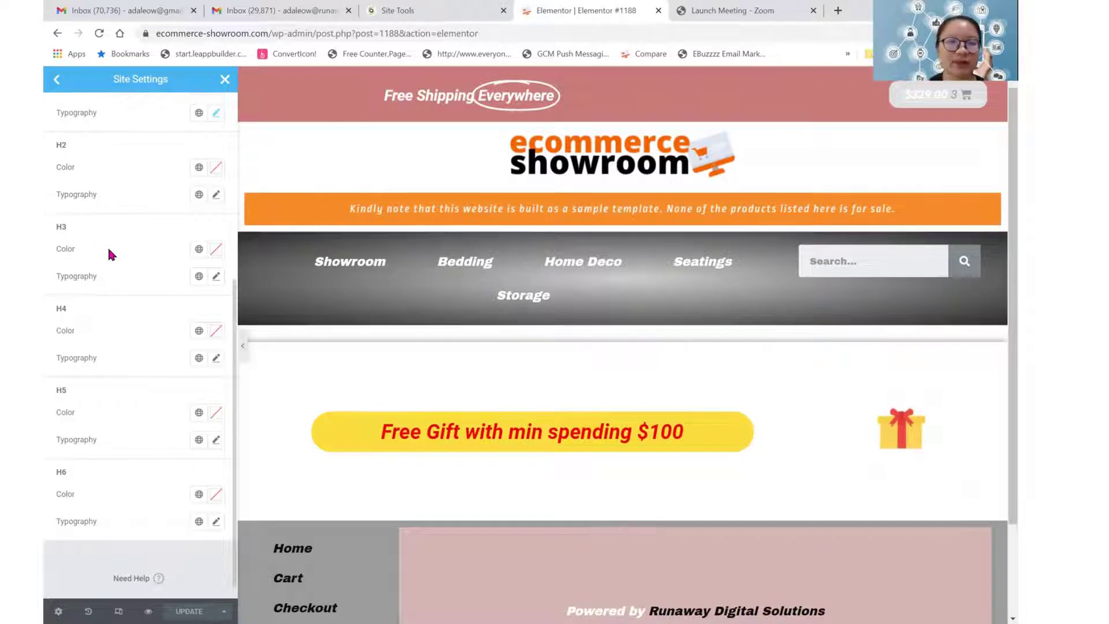
pyautogui.scroll(5, 106, 245)
pyautogui.click(54, 84)
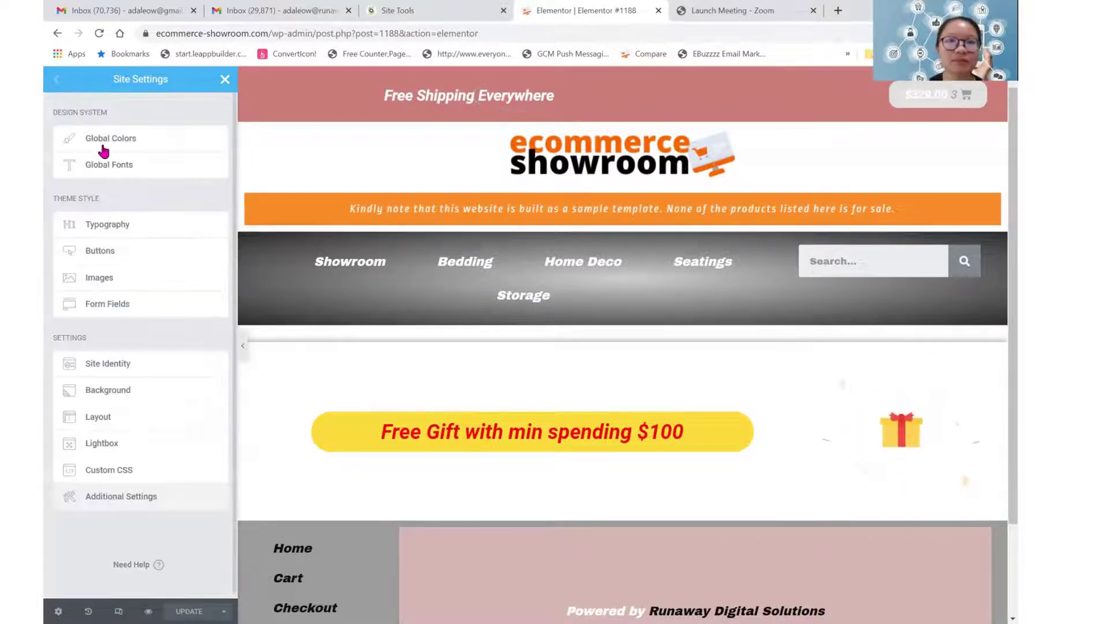
# Recheck Global Colors and Global Fonts, then close Site Settings.
pyautogui.click(89, 139)
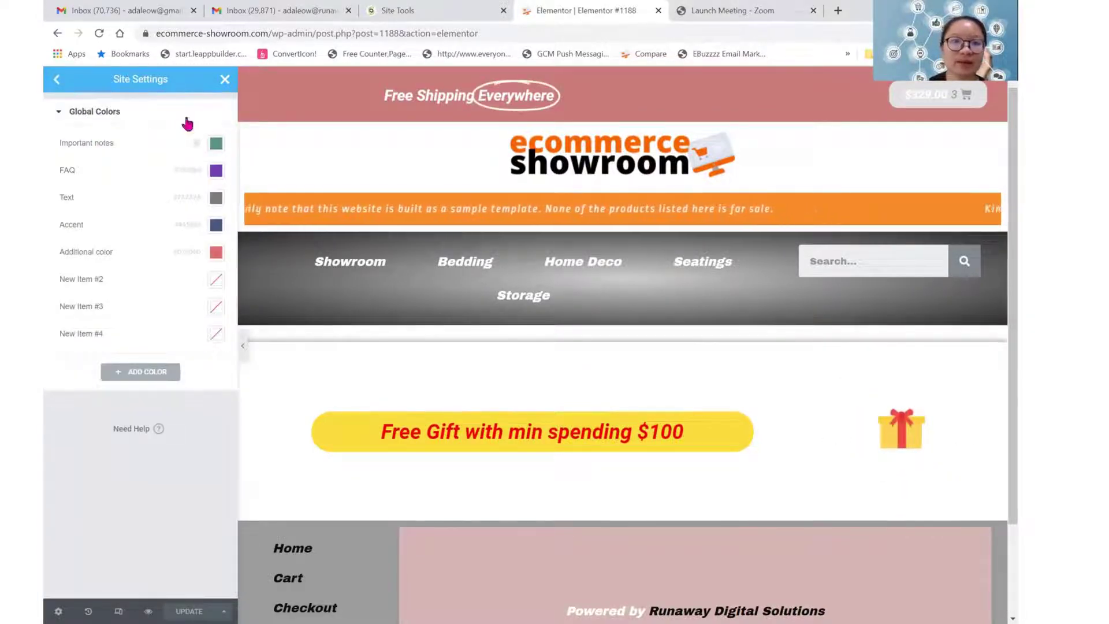
pyautogui.click(56, 79)
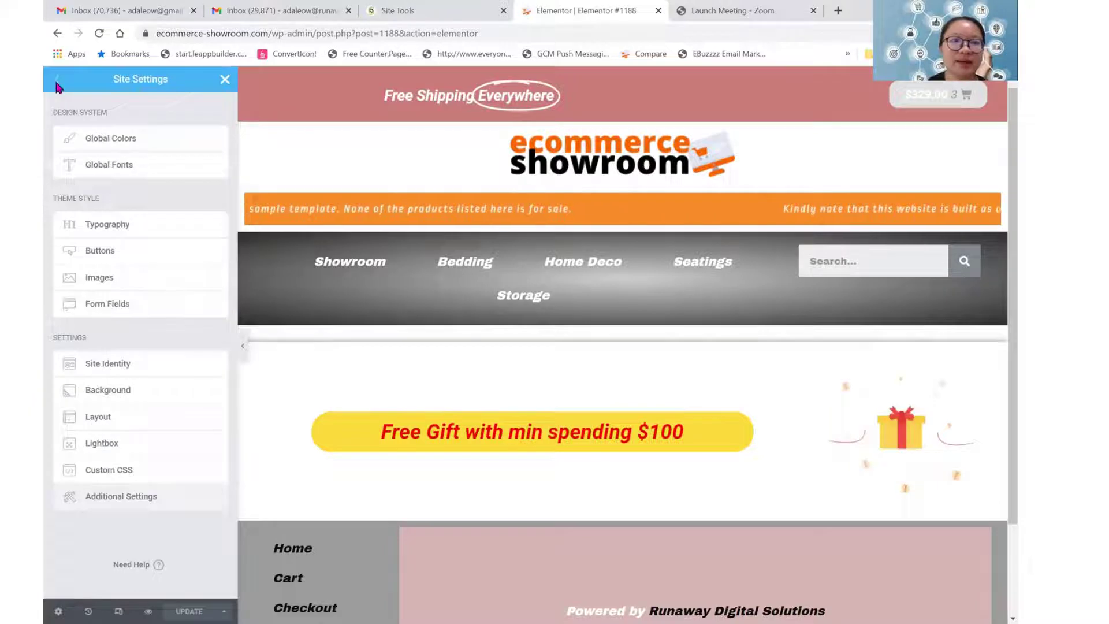
pyautogui.click(81, 166)
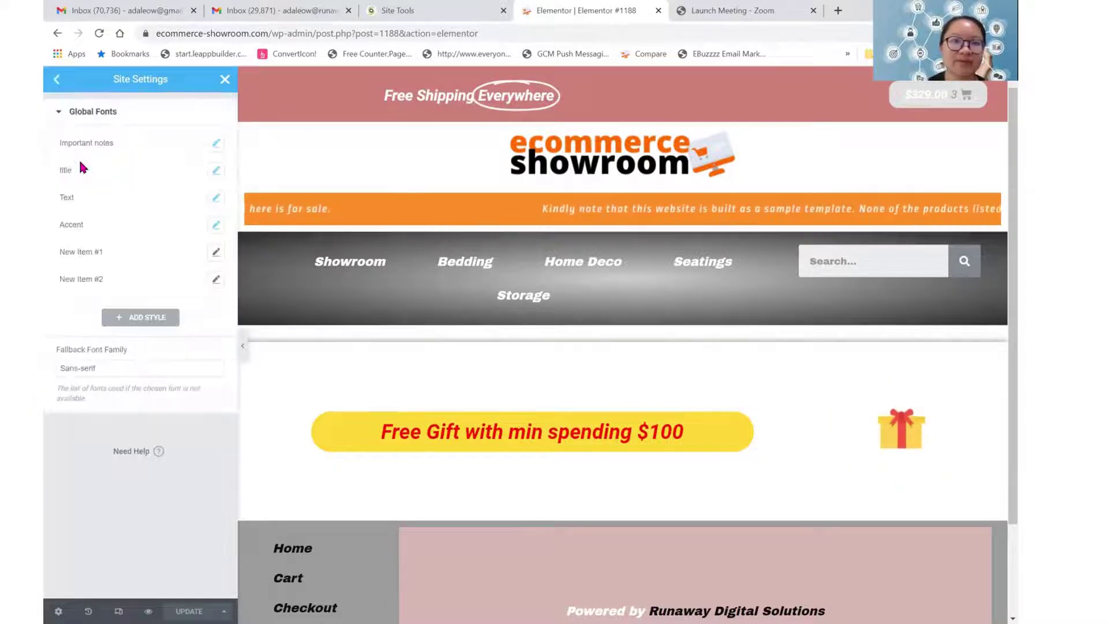
pyautogui.click(57, 80)
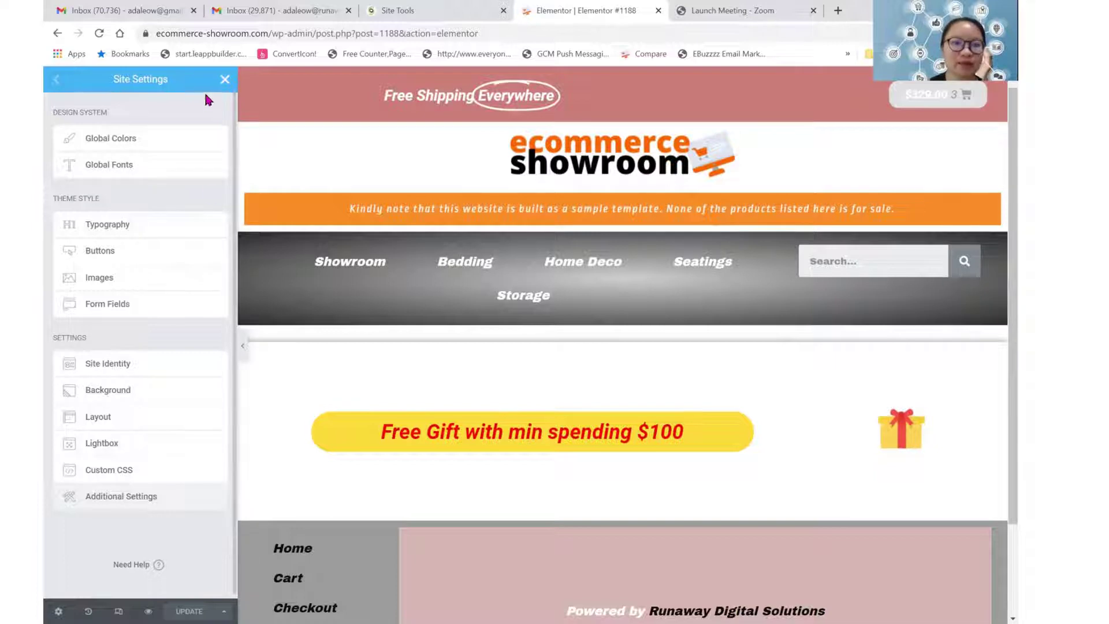
pyautogui.click(225, 81)
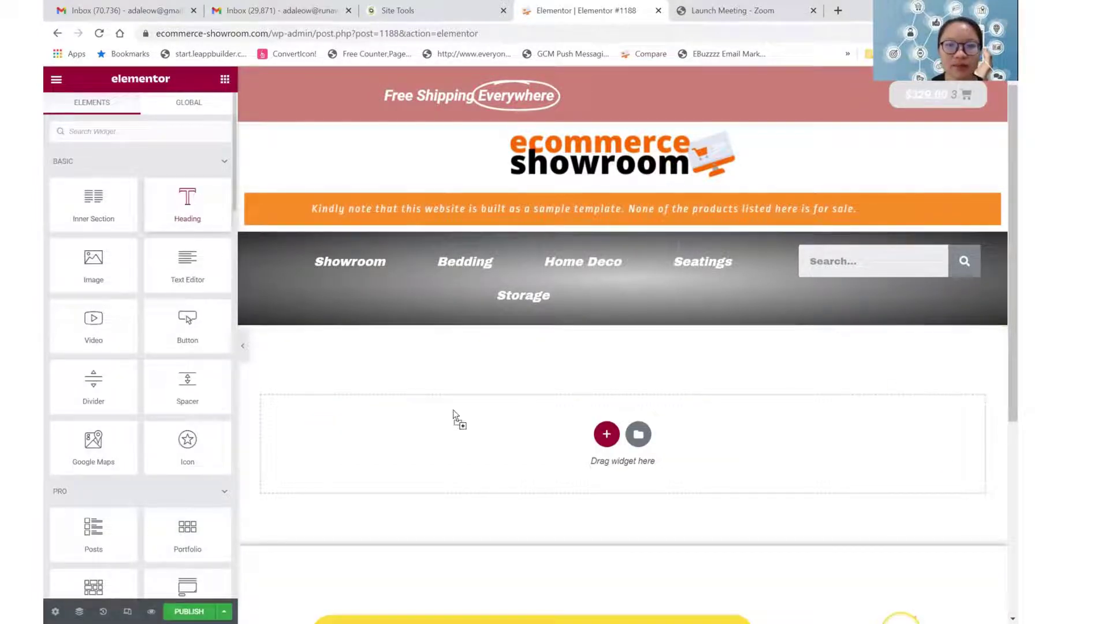
# Add a Heading widget to the empty section with its HTML tag set to H1.
pyautogui.moveTo(455, 412); pyautogui.dragTo(404, 412)
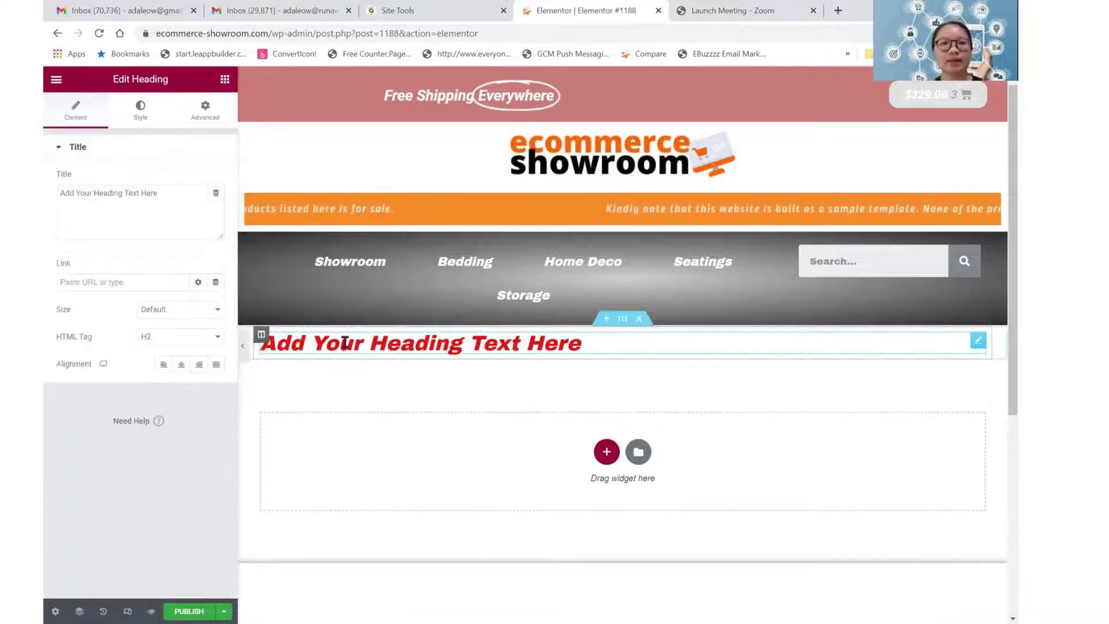
pyautogui.click(161, 340)
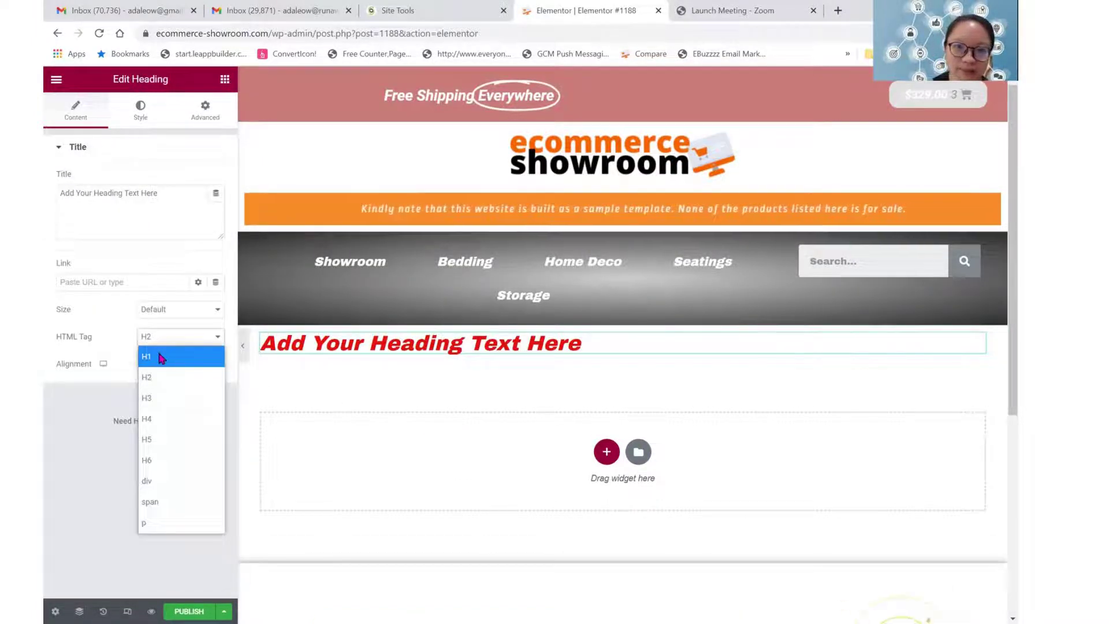
pyautogui.click(162, 356)
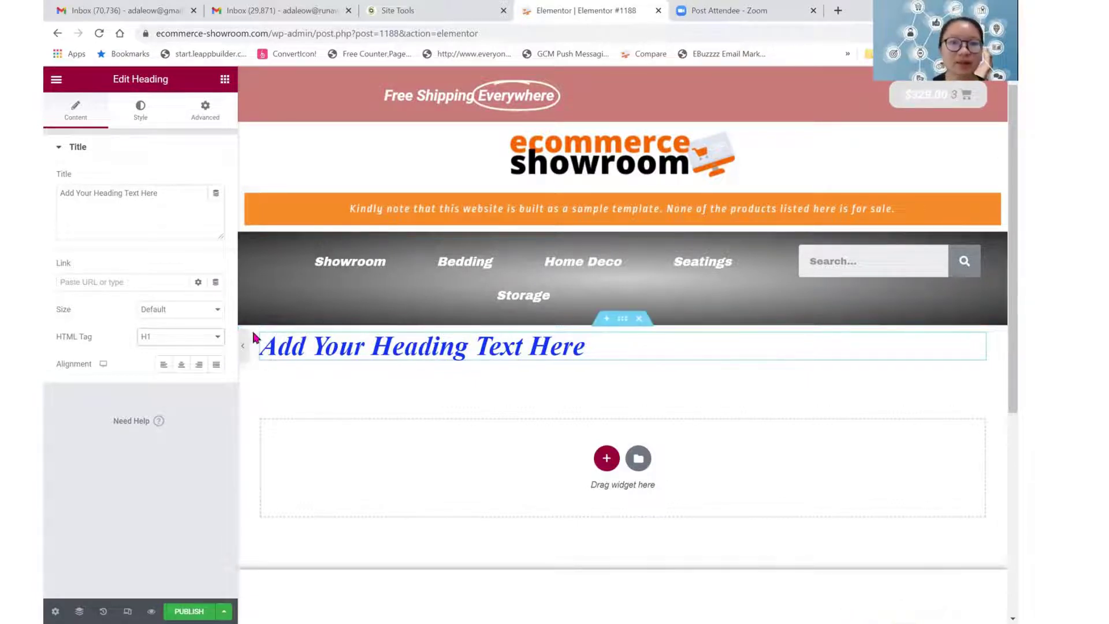
pyautogui.click(178, 338)
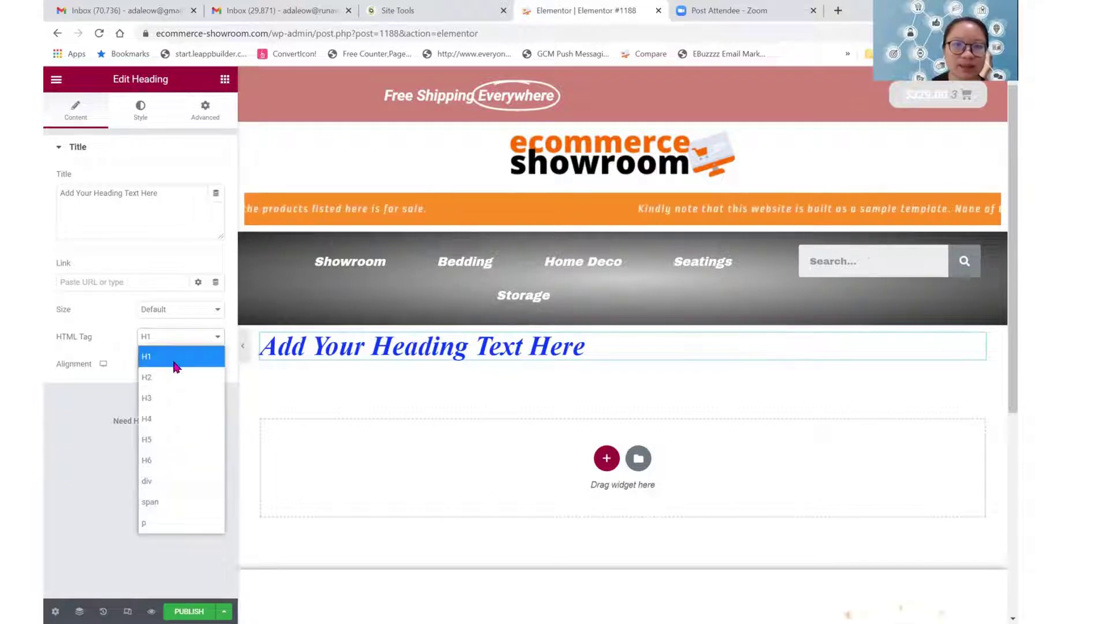
pyautogui.click(175, 364)
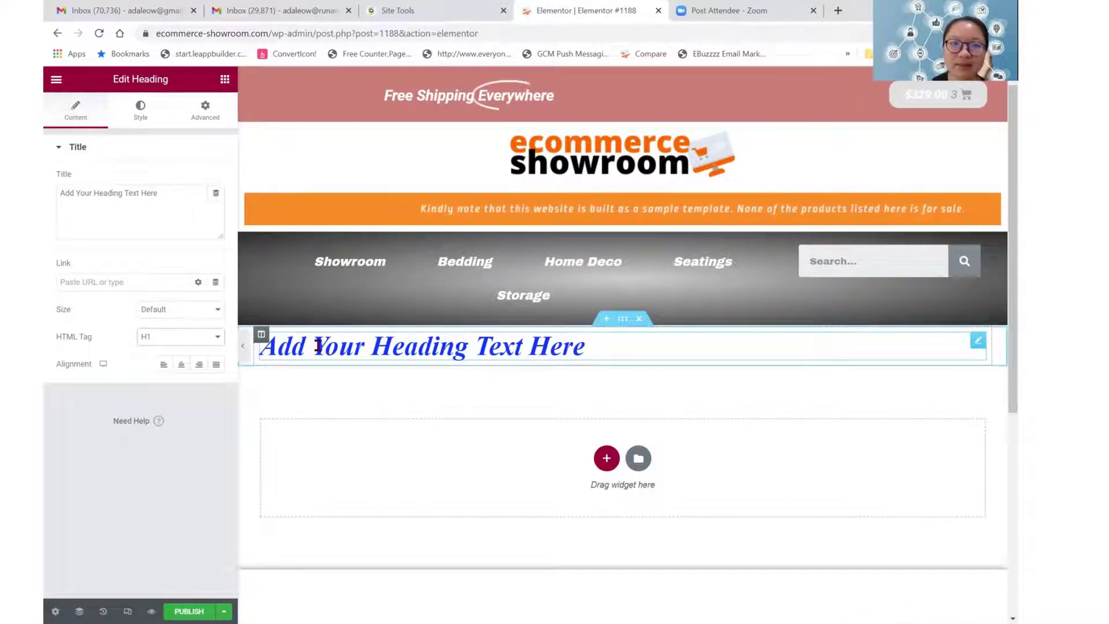
pyautogui.click(225, 79)
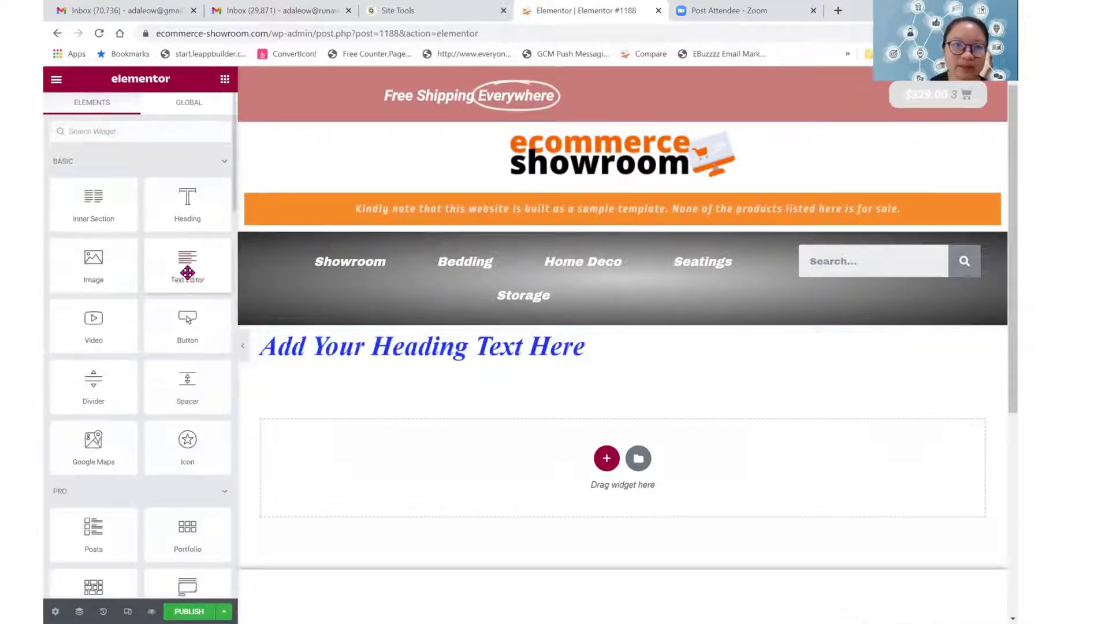
# Add a Text Editor block below the heading, kept as Paragraph format after trying Heading 1.
pyautogui.moveTo(318, 370); pyautogui.dragTo(318, 371)
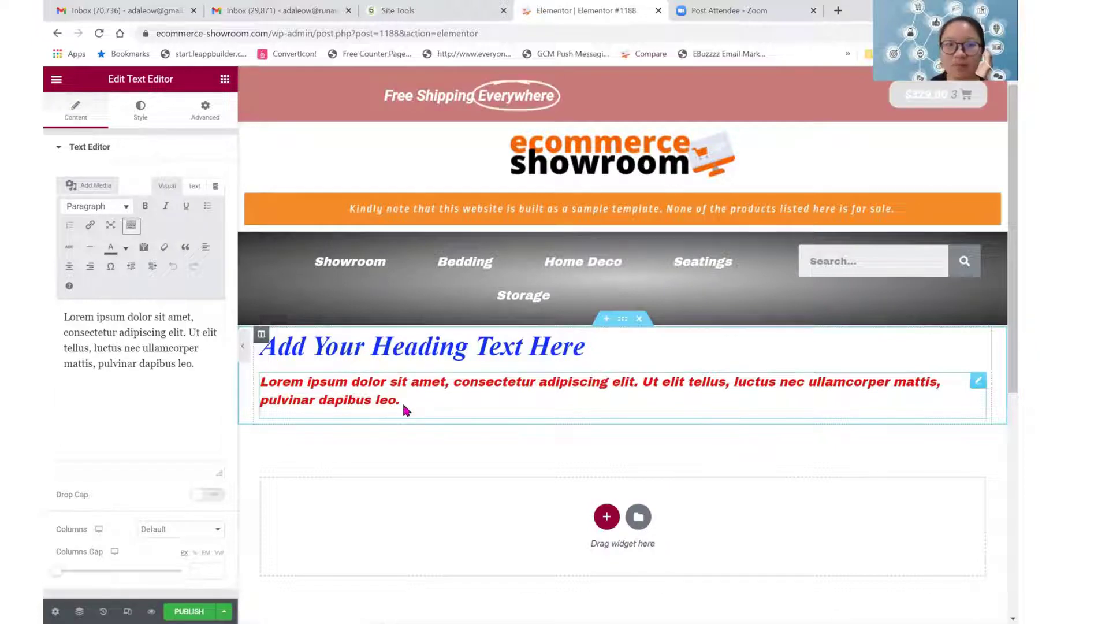
pyautogui.click(93, 208)
pyautogui.click(99, 253)
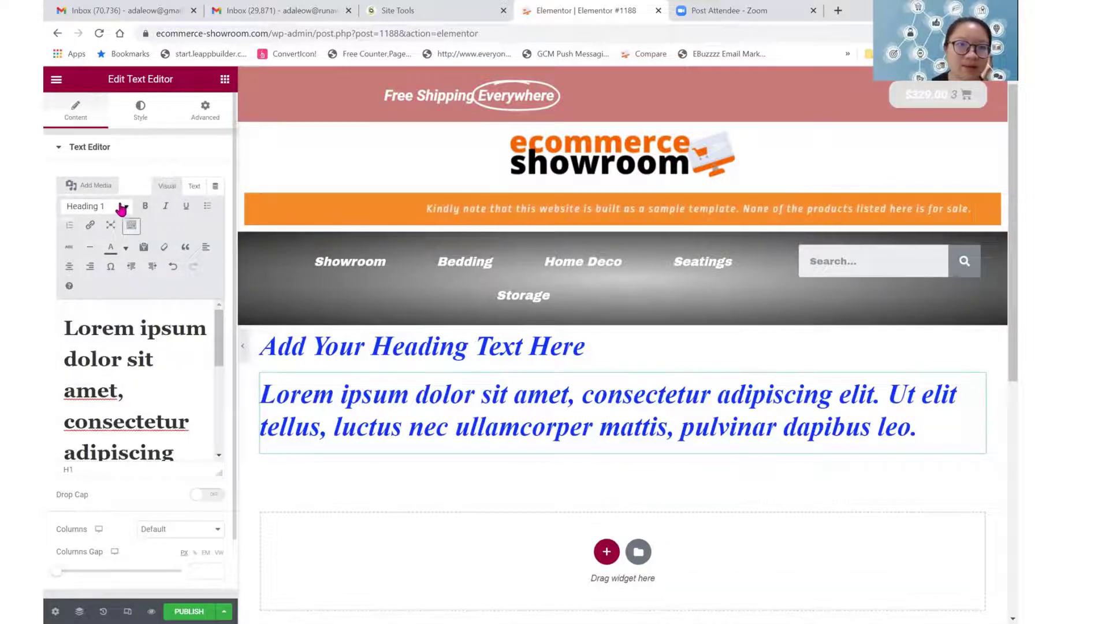
pyautogui.click(121, 208)
pyautogui.click(111, 228)
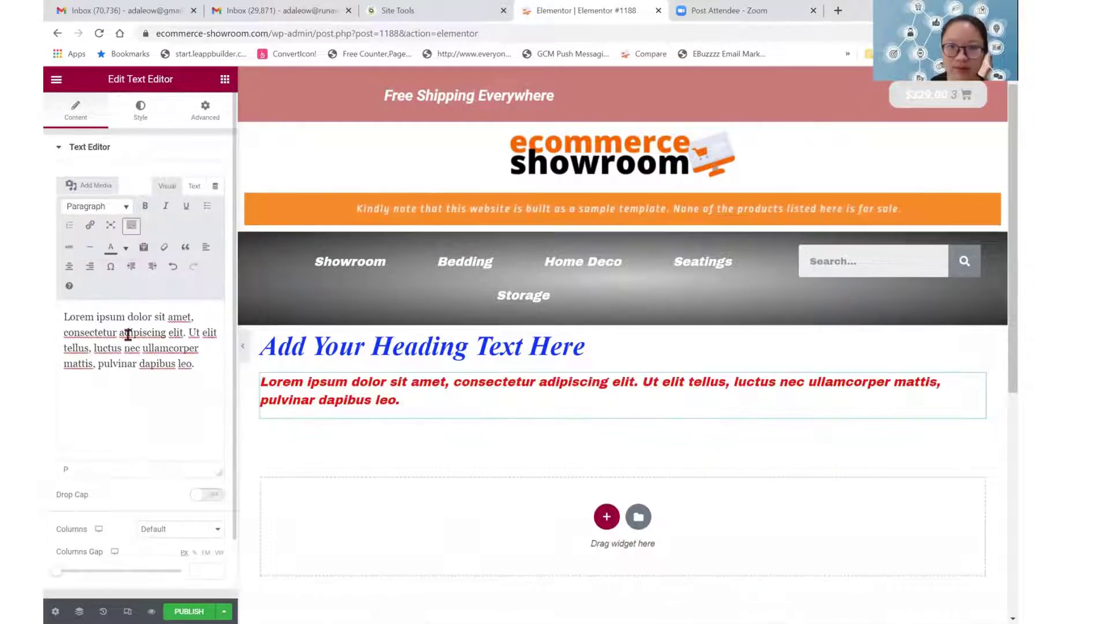
pyautogui.click(421, 403)
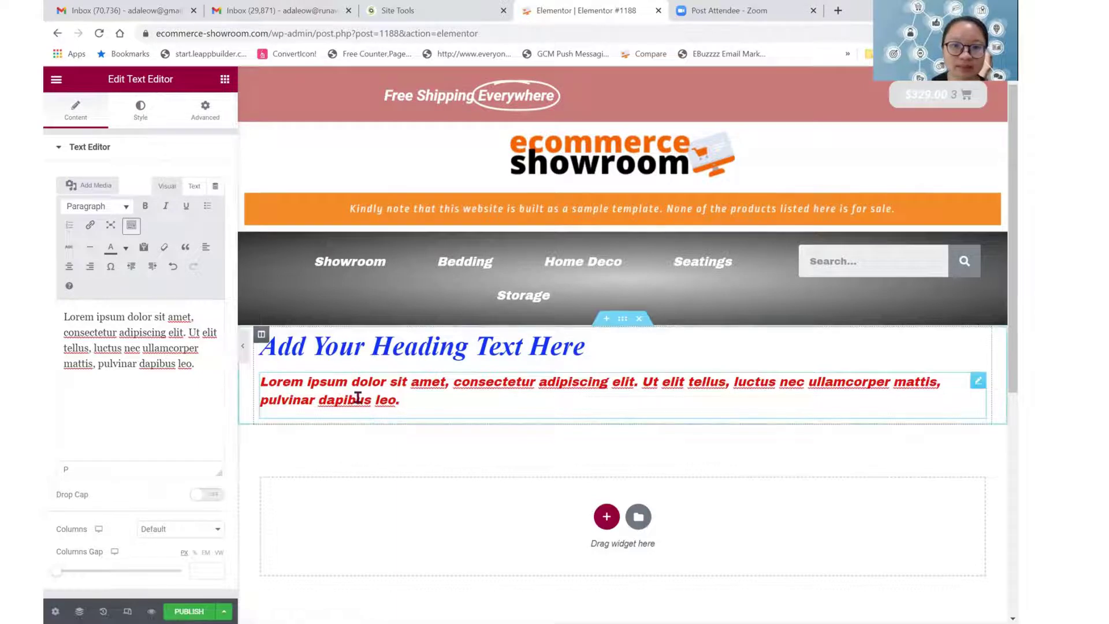
pyautogui.click(136, 109)
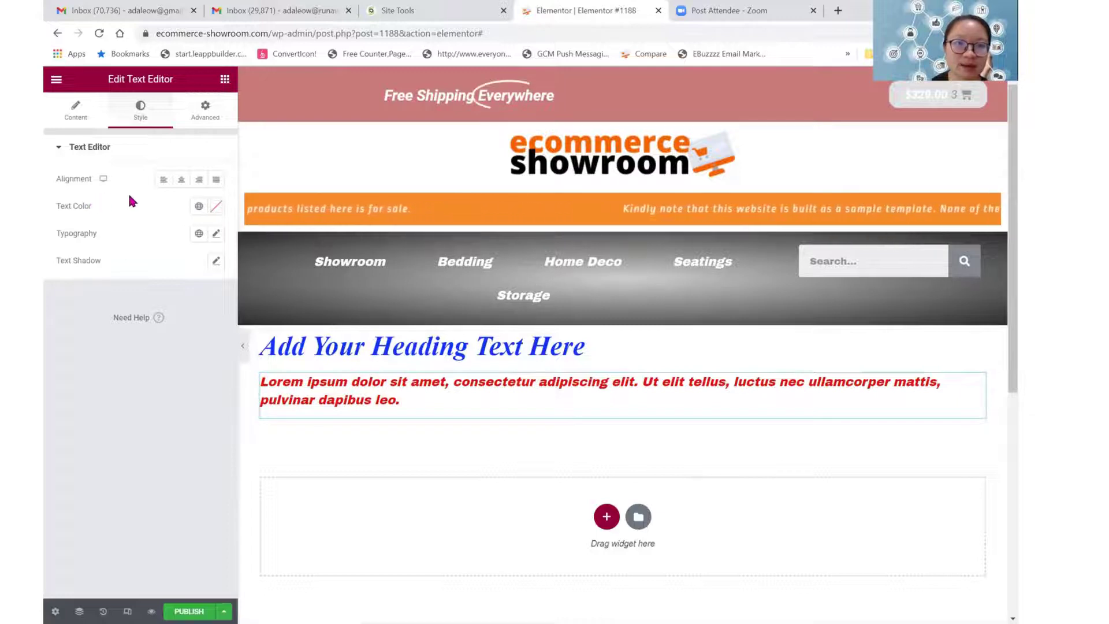
# Apply the Important notes global colour and the Important global font to the paragraph.
pyautogui.click(199, 207)
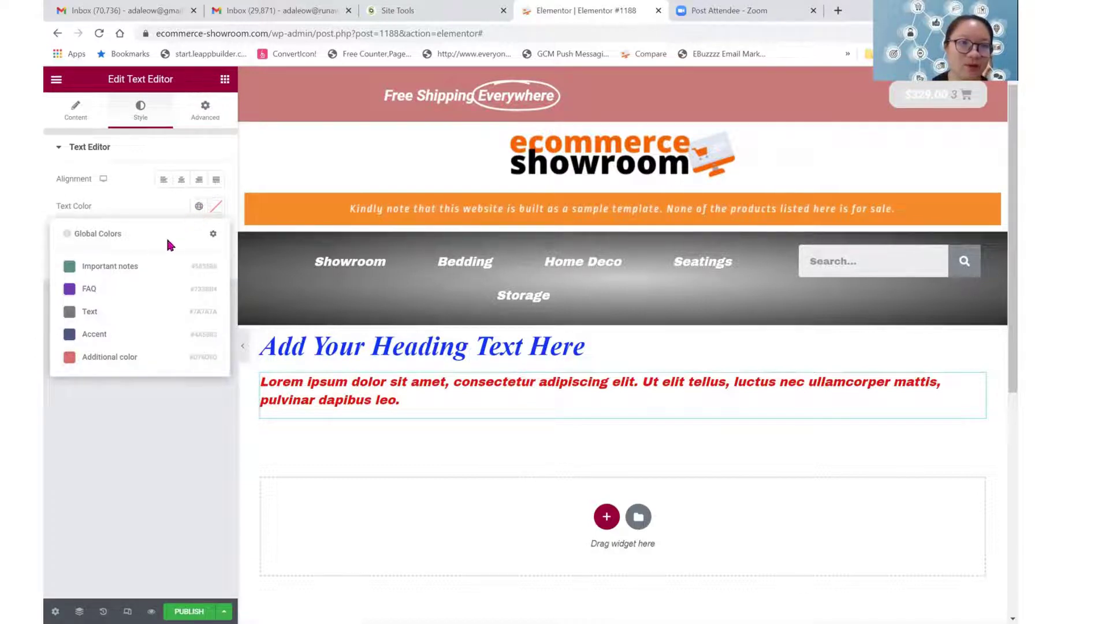
pyautogui.click(115, 267)
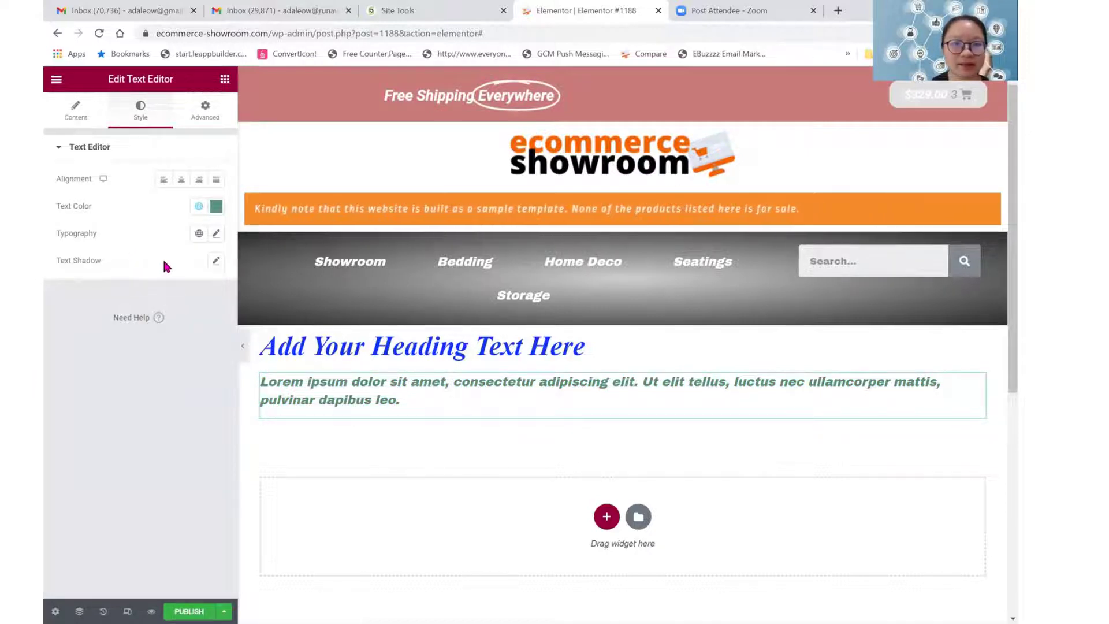
pyautogui.click(199, 234)
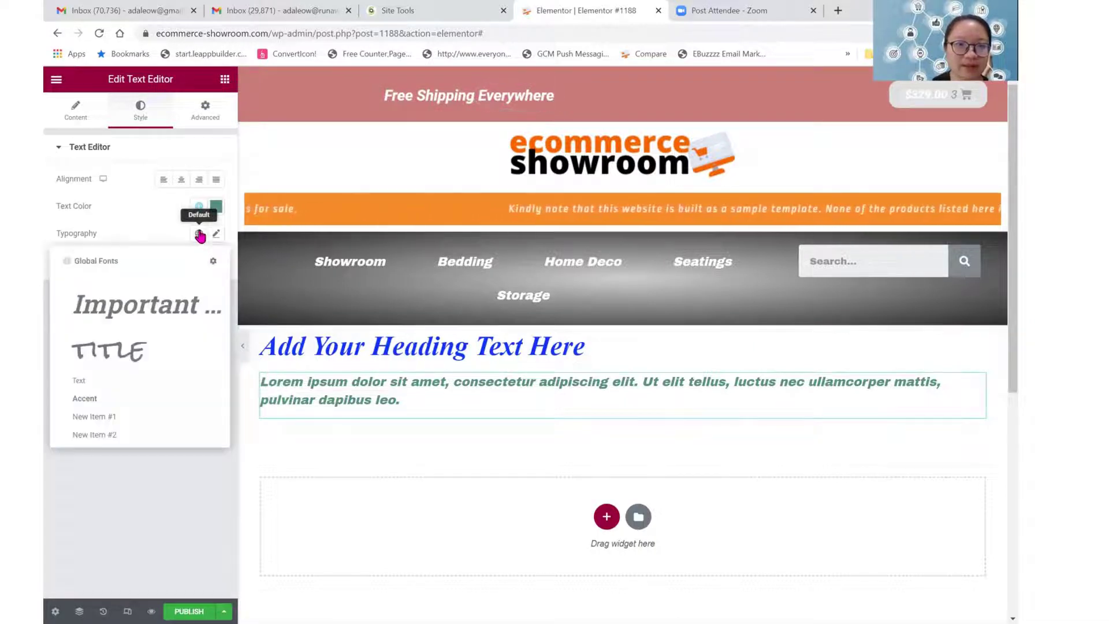
pyautogui.click(142, 318)
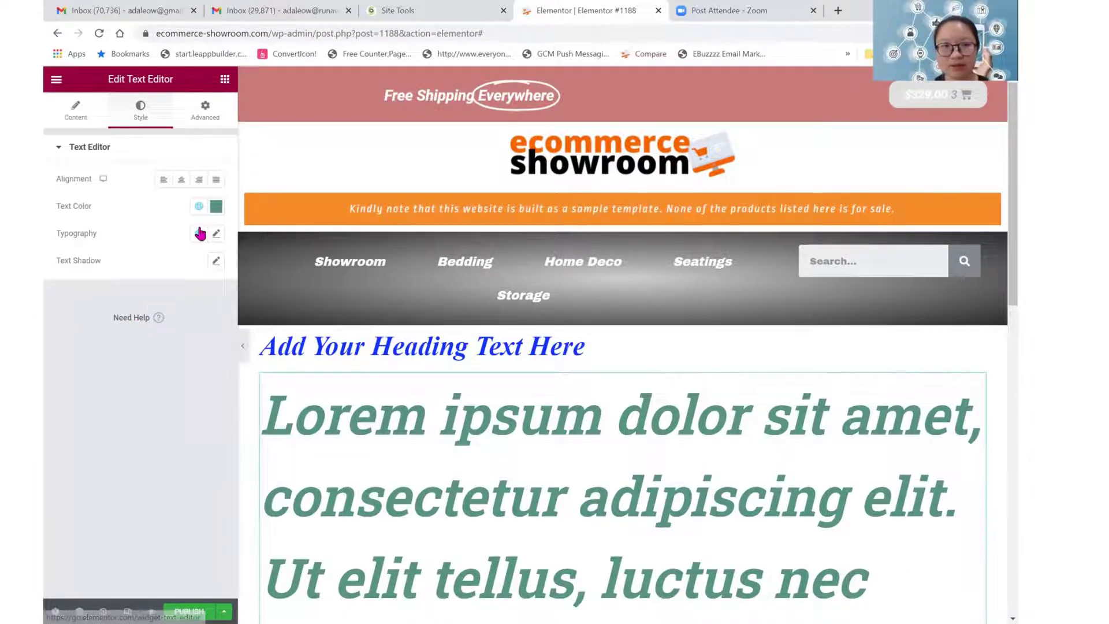
pyautogui.scroll(-8, 409, 388)
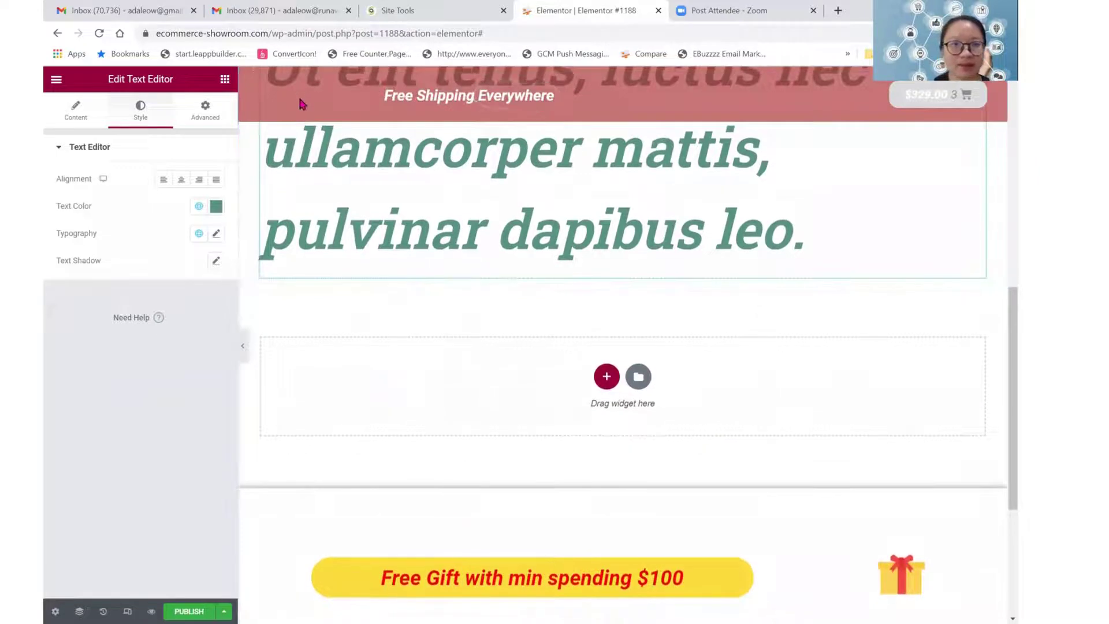
# Add a second Text Editor block below the green paragraph.
pyautogui.click(225, 80)
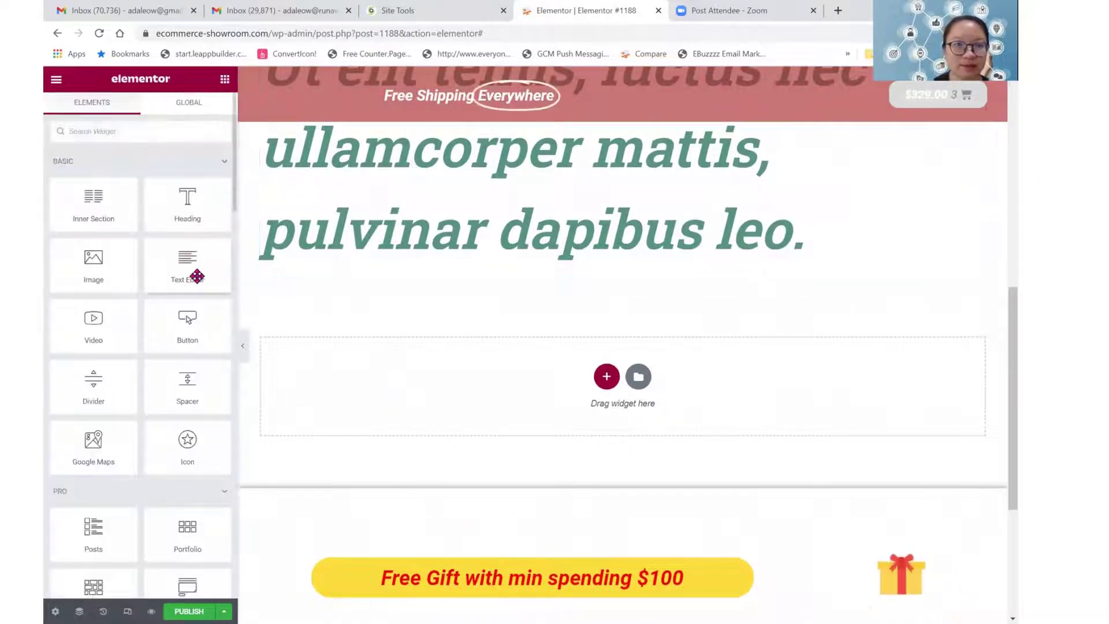
pyautogui.moveTo(448, 375); pyautogui.dragTo(448, 372)
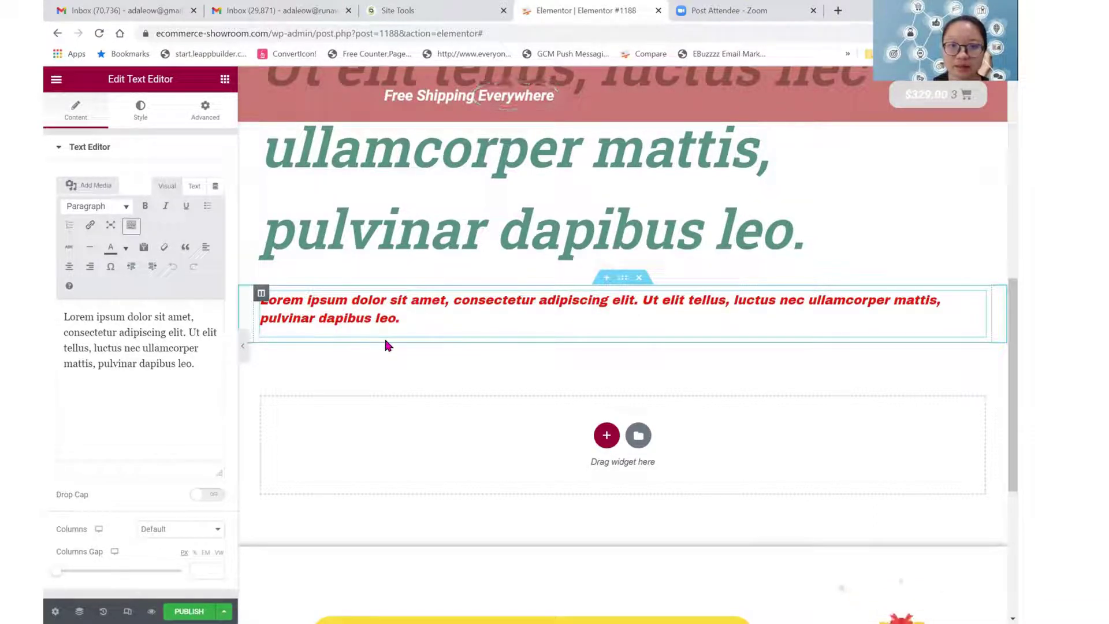
pyautogui.scroll(5, 421, 218)
pyautogui.scroll(1, 421, 210)
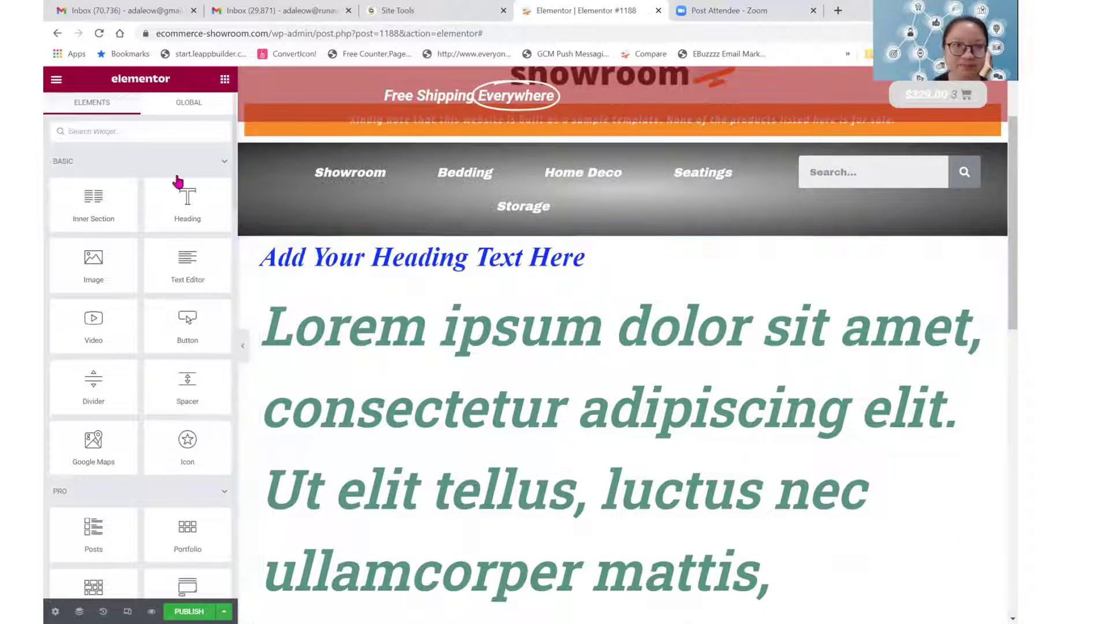
# Open Site Settings Typography and the Body text colour picker.
pyautogui.click(57, 81)
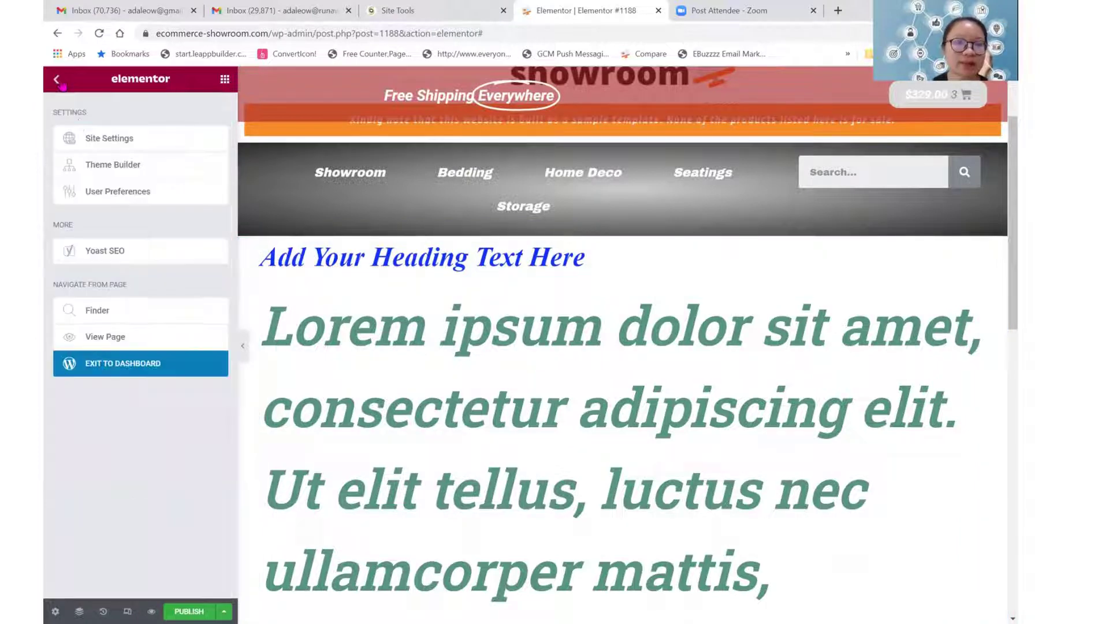
pyautogui.click(88, 145)
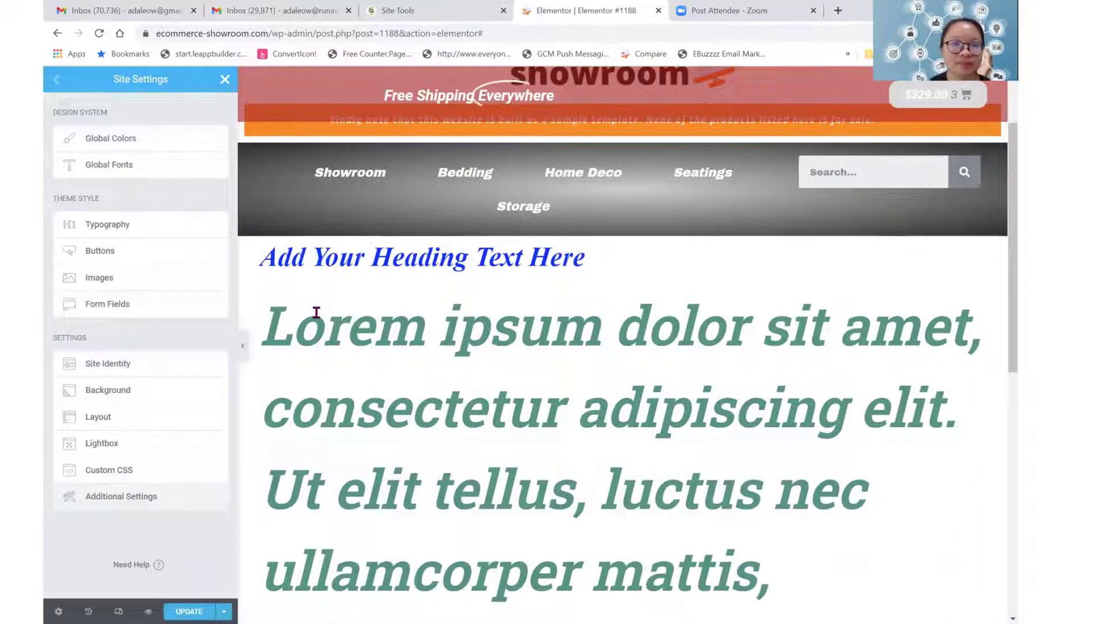
pyautogui.click(110, 224)
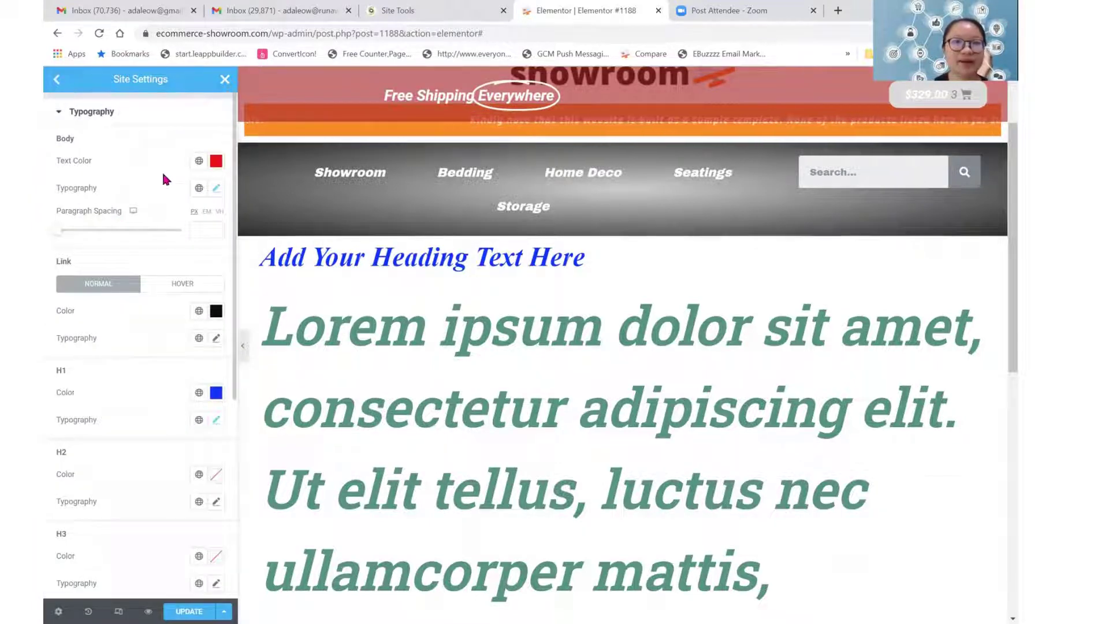
pyautogui.click(216, 164)
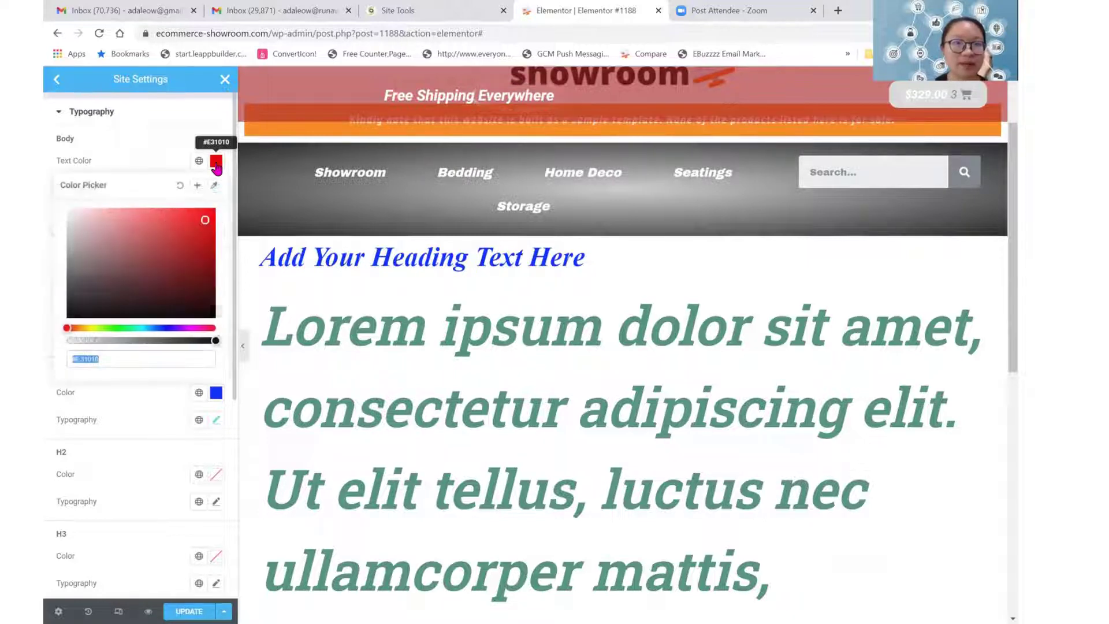
pyautogui.click(217, 166)
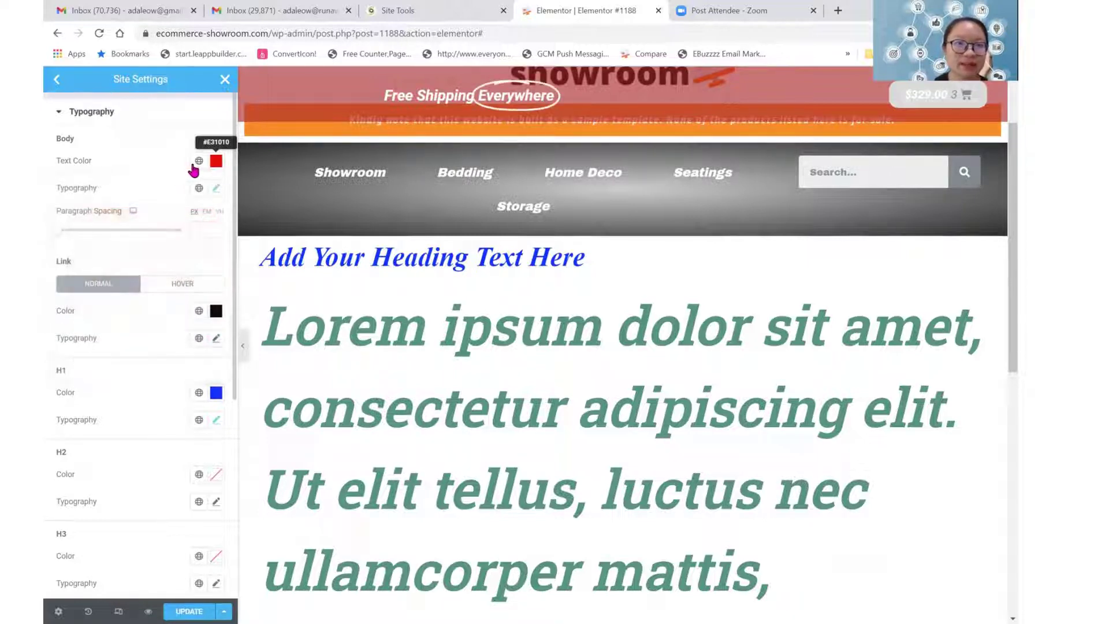
# Change the Body text colour from #E31010 to light grey #C5C5C5.
pyautogui.click(198, 163)
pyautogui.click(161, 152)
pyautogui.click(216, 164)
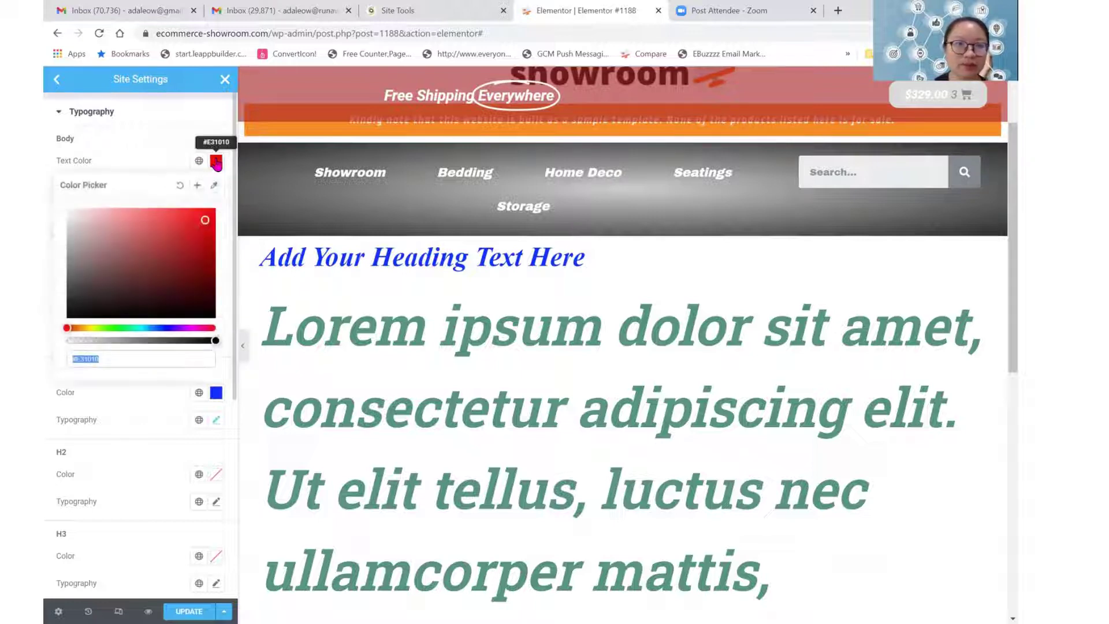
pyautogui.click(67, 233)
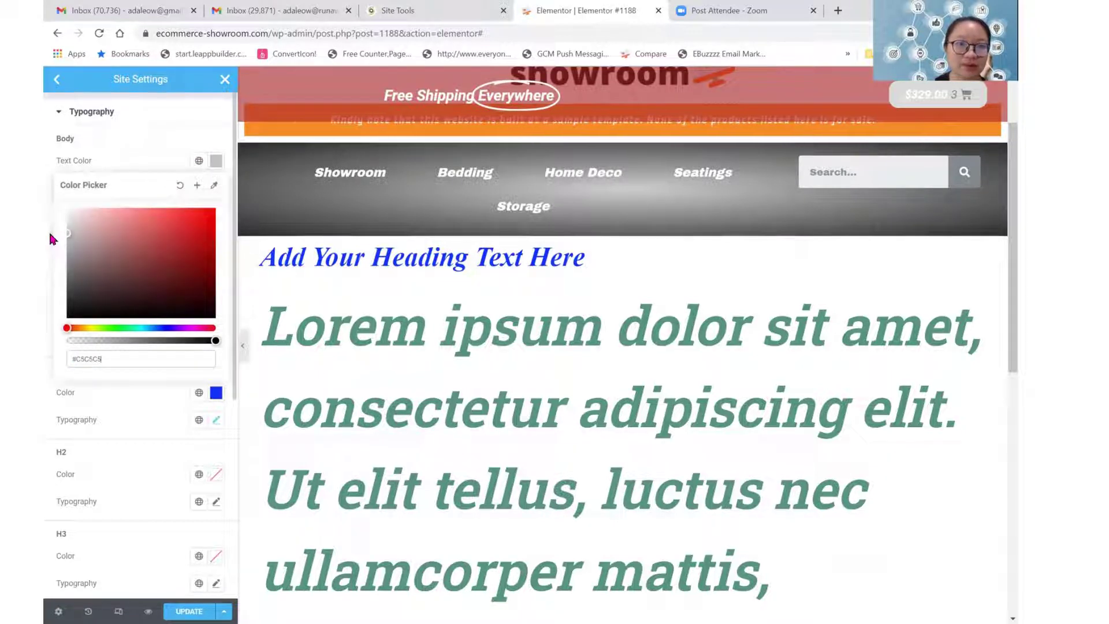
pyautogui.click(136, 152)
pyautogui.scroll(-4, 416, 389)
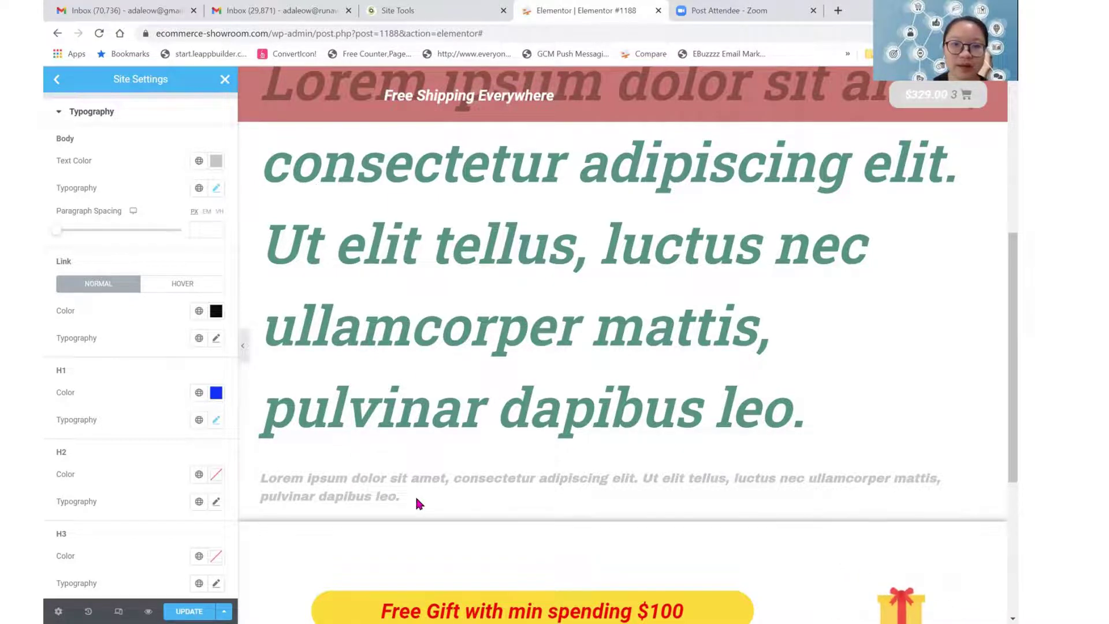
pyautogui.scroll(-1, 417, 501)
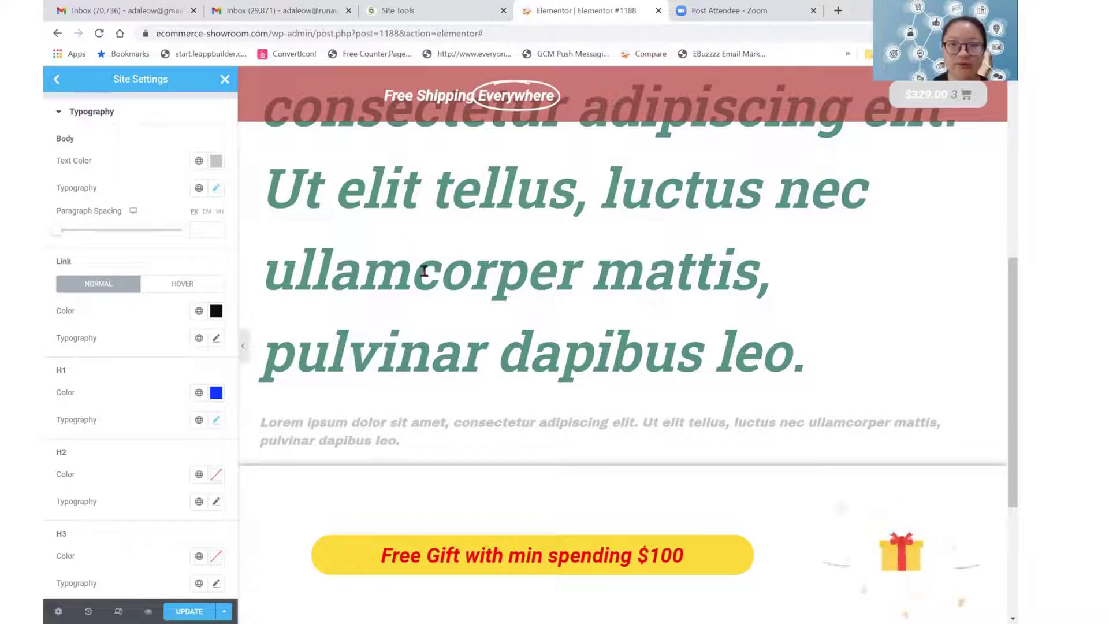
# Change the body typography font family from Archivo Black to Bangers, then return to the Site Settings menu.
pyautogui.click(216, 190)
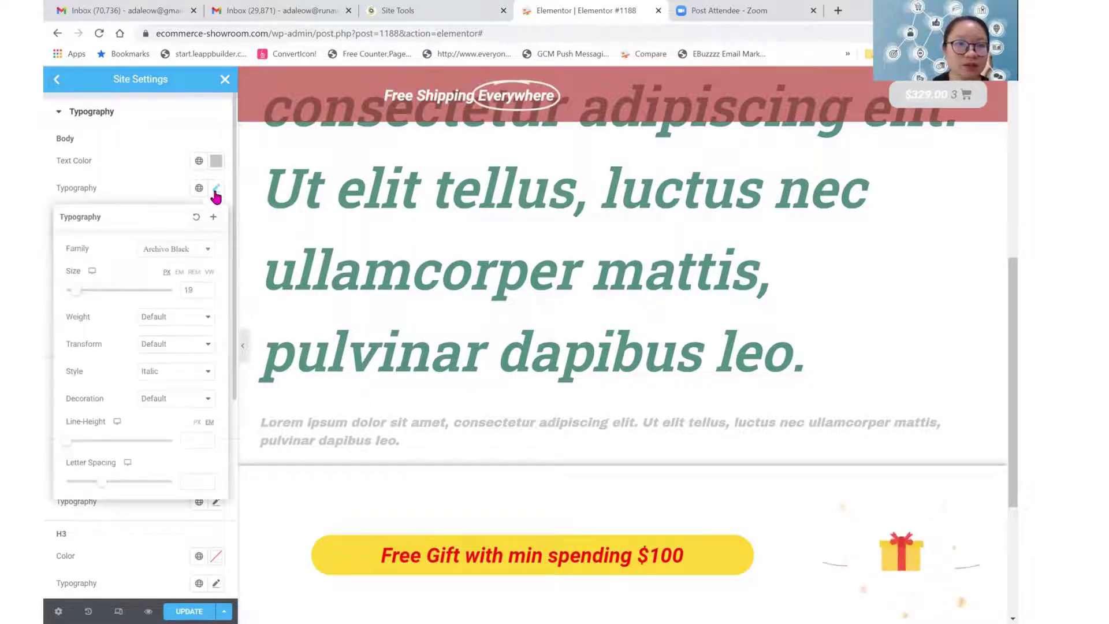
pyautogui.click(197, 256)
pyautogui.scroll(-2, 179, 318)
pyautogui.scroll(-6, 178, 323)
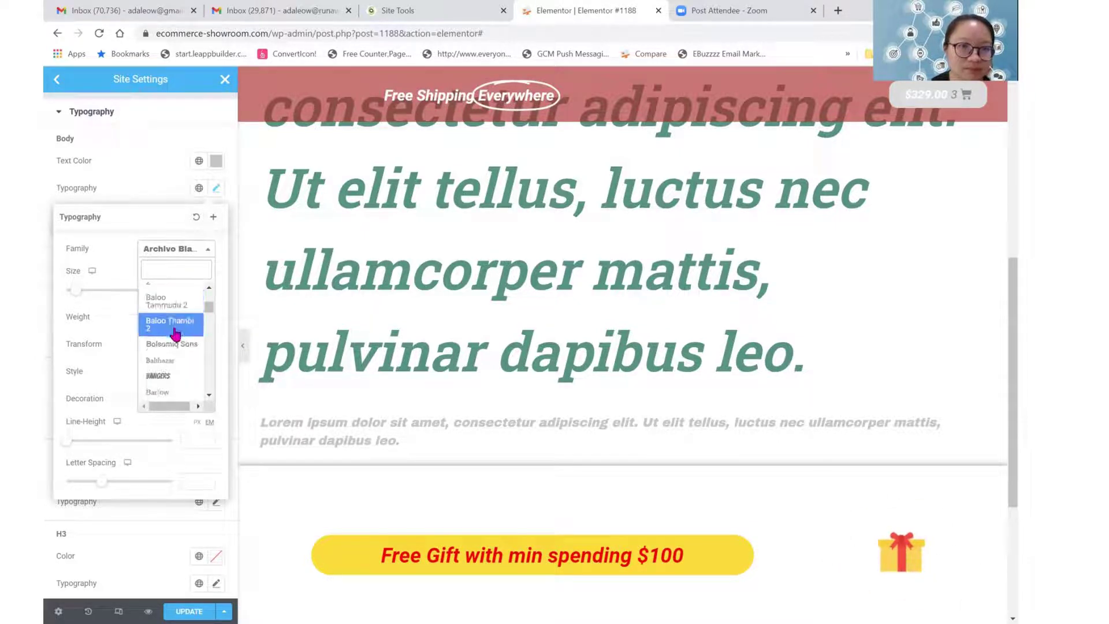
pyautogui.click(164, 377)
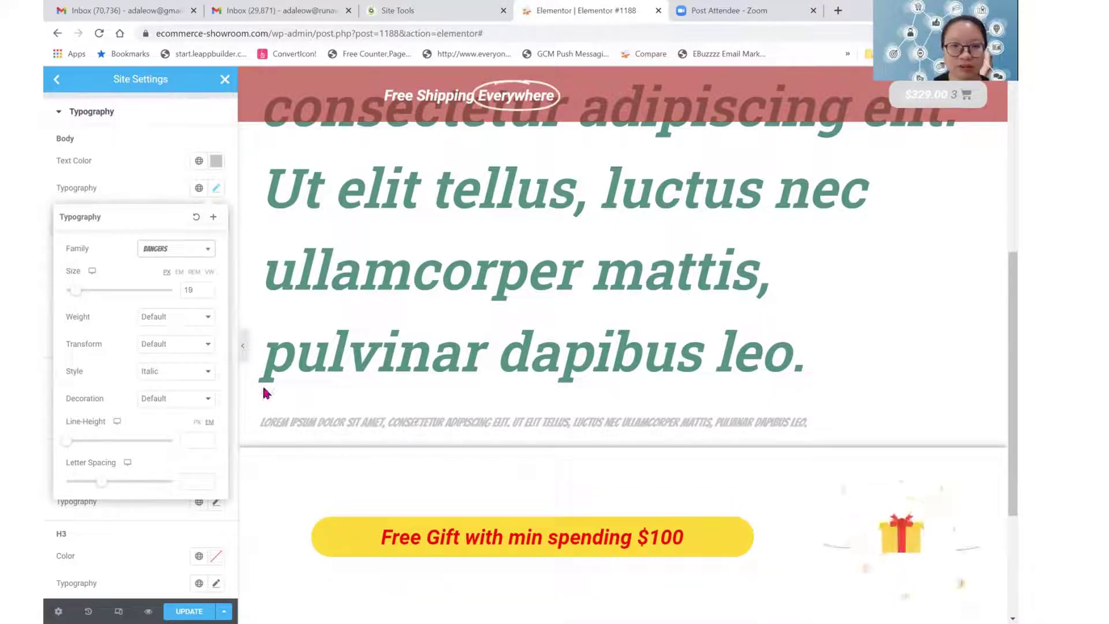
pyautogui.click(161, 154)
pyautogui.scroll(3, 440, 258)
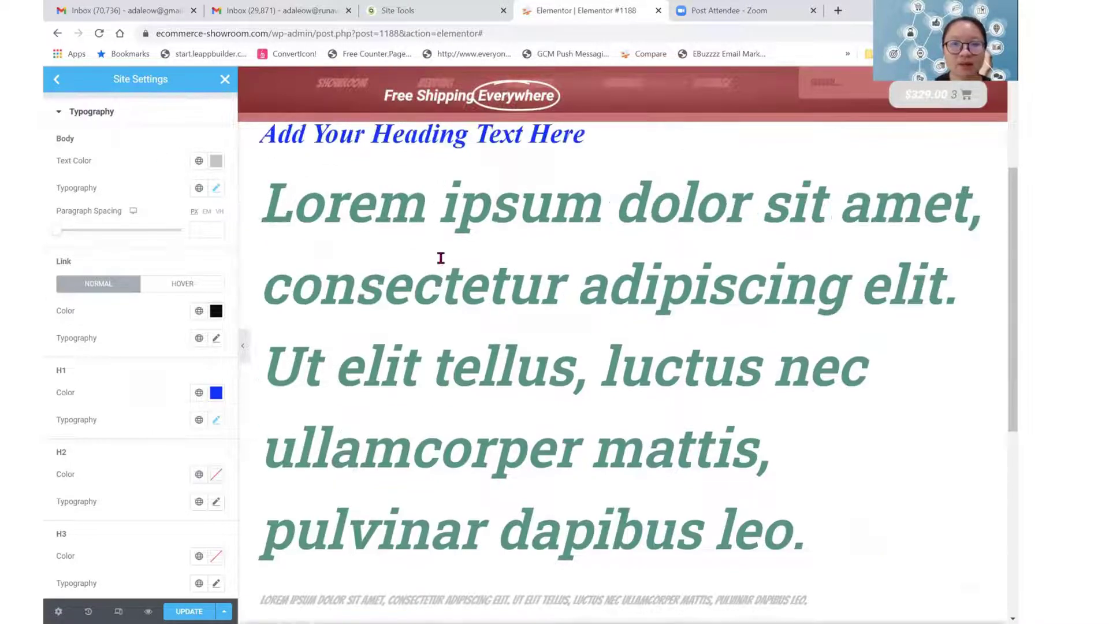
pyautogui.click(55, 82)
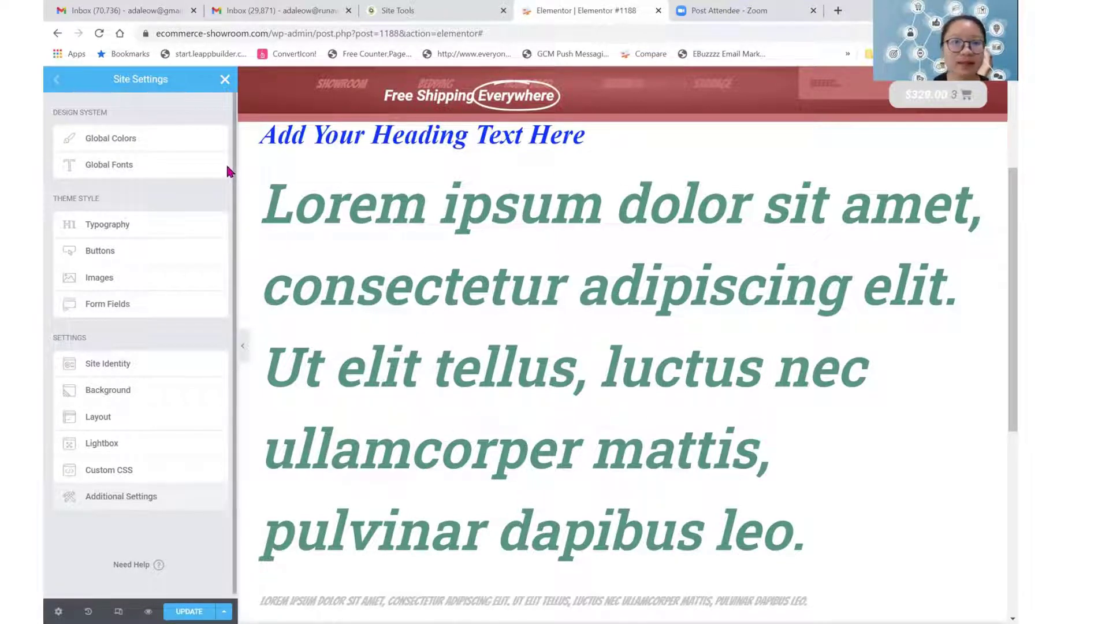
# Change the Important notes global colour to bright green #23E1B2.
pyautogui.click(151, 141)
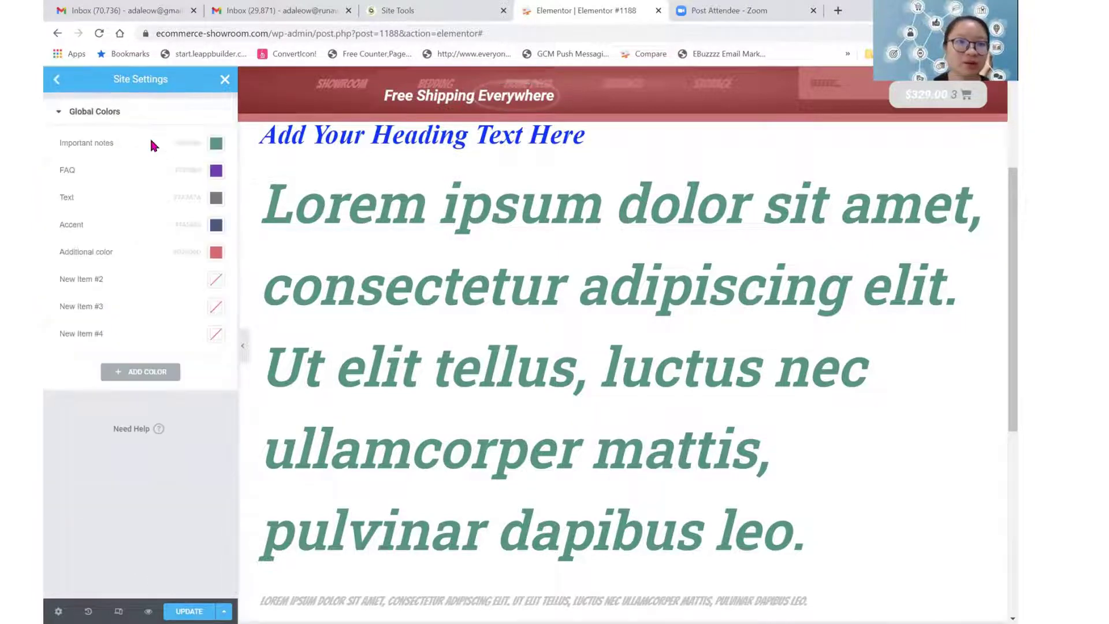
pyautogui.click(216, 143)
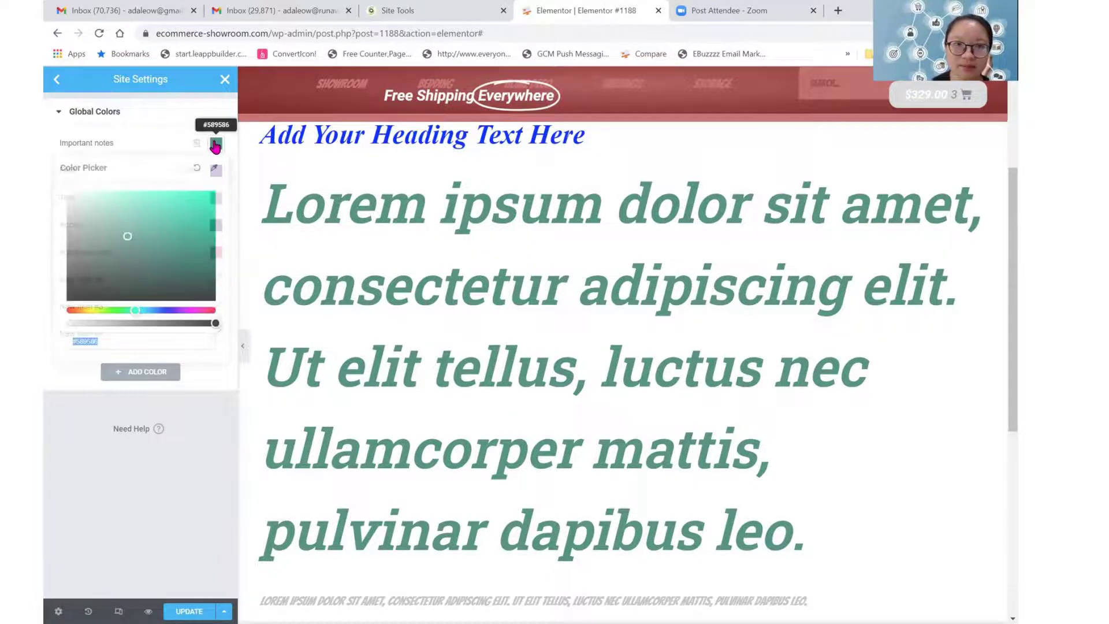
pyautogui.click(192, 201)
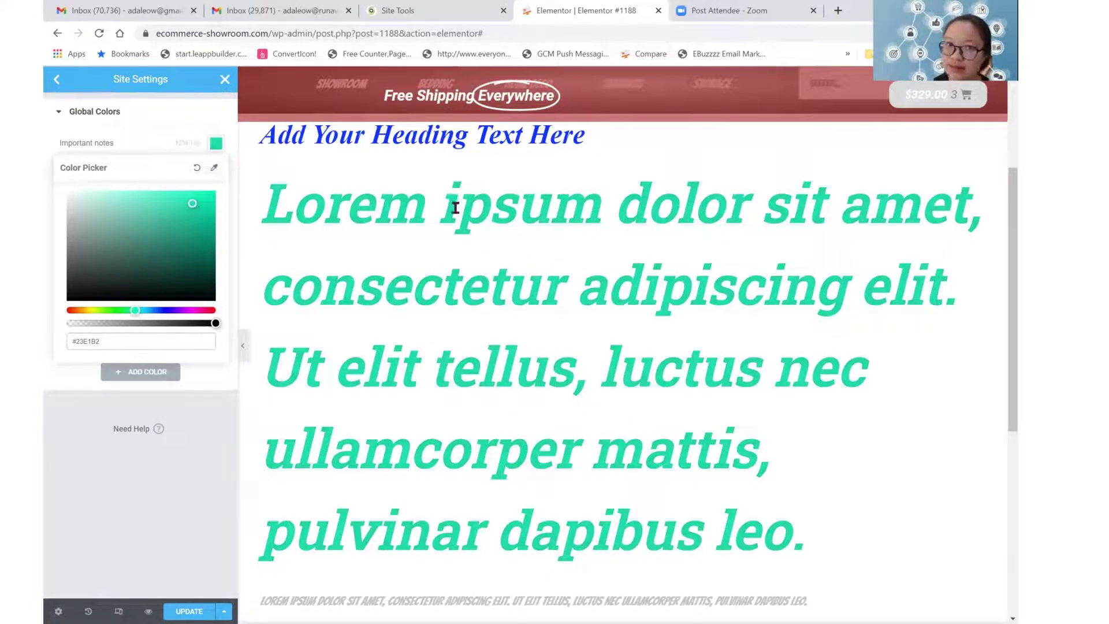
pyautogui.click(146, 144)
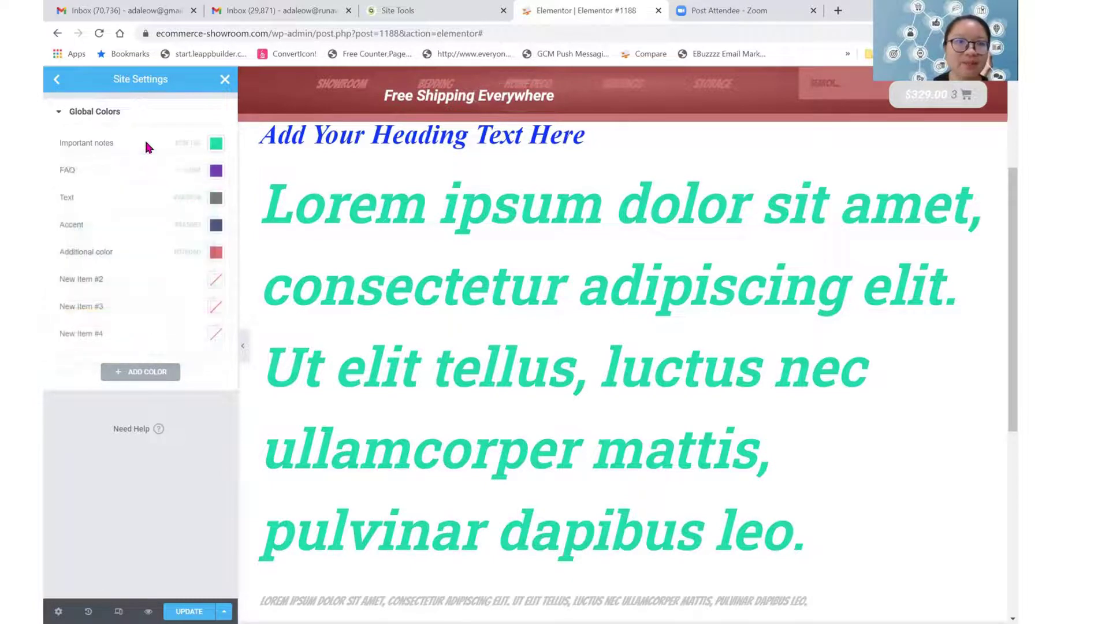
pyautogui.click(57, 79)
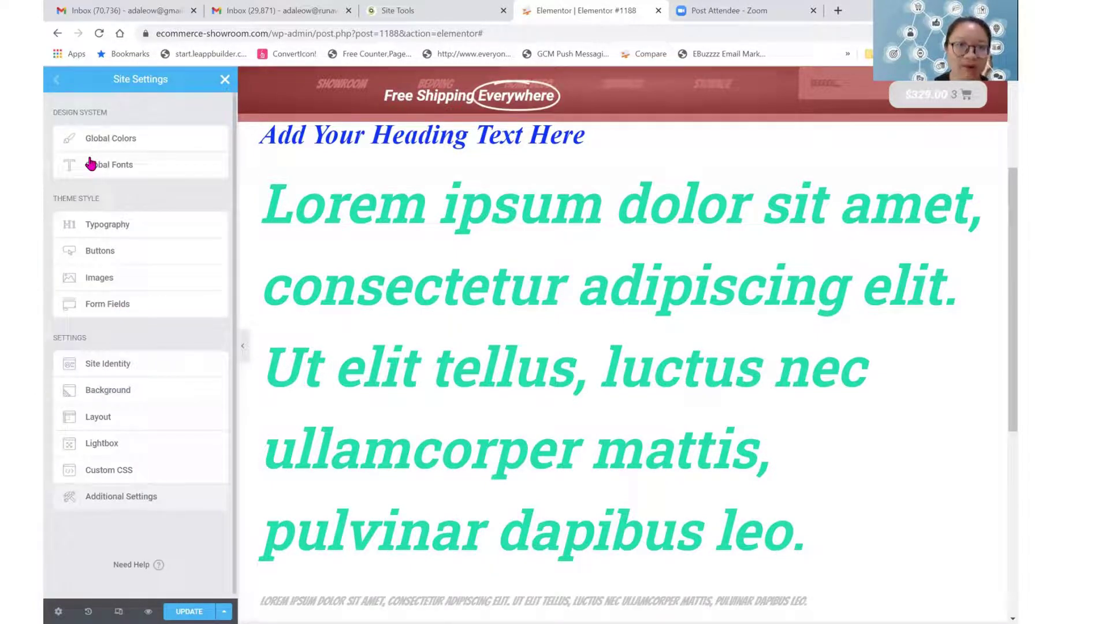
# Shrink the Important notes global font size from 84 to 30.
pyautogui.click(91, 165)
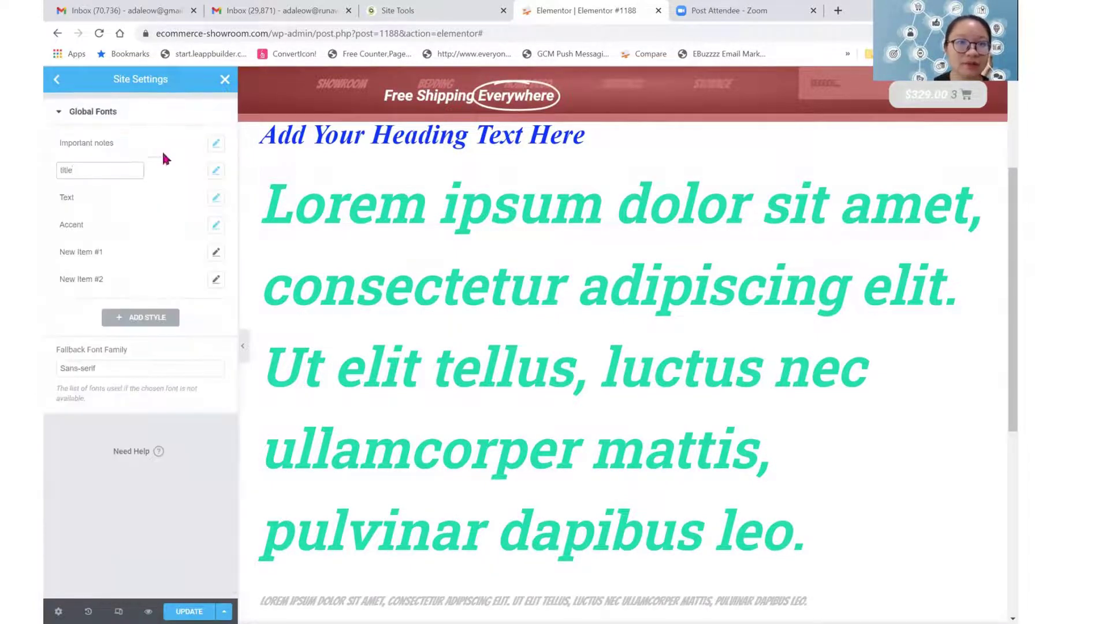
pyautogui.click(217, 145)
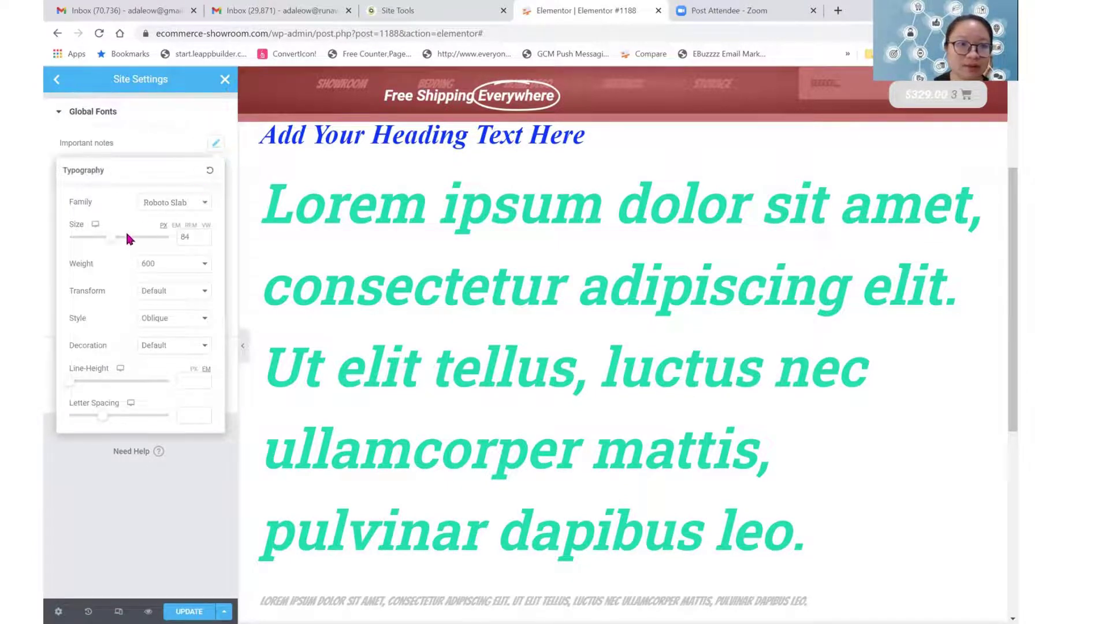
pyautogui.moveTo(112, 243); pyautogui.dragTo(83, 240)
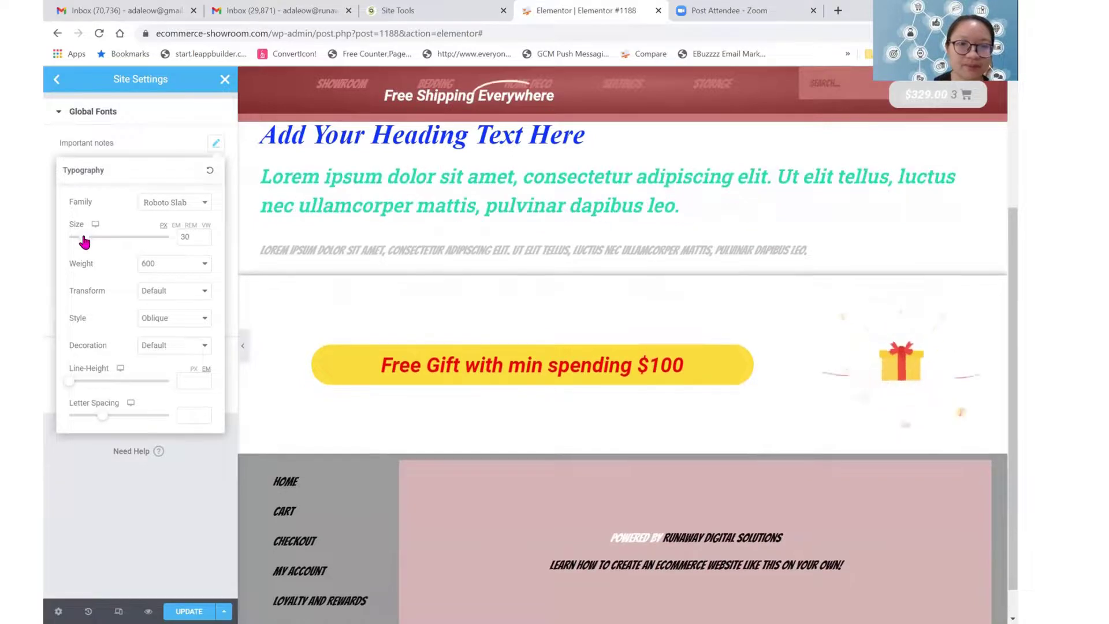
pyautogui.click(146, 141)
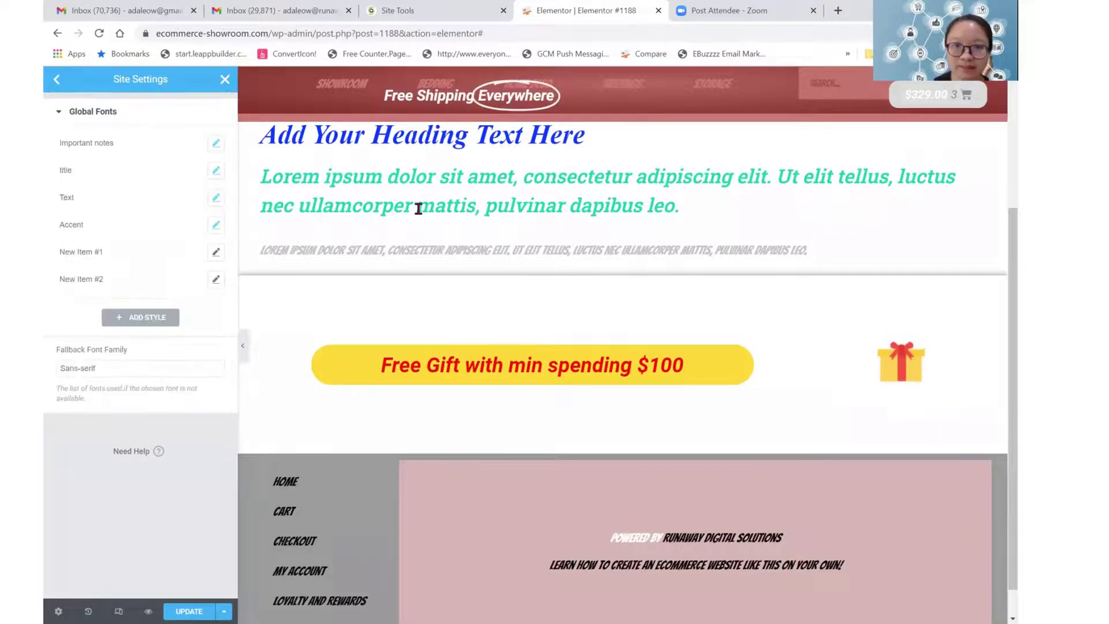
pyautogui.scroll(3, 419, 208)
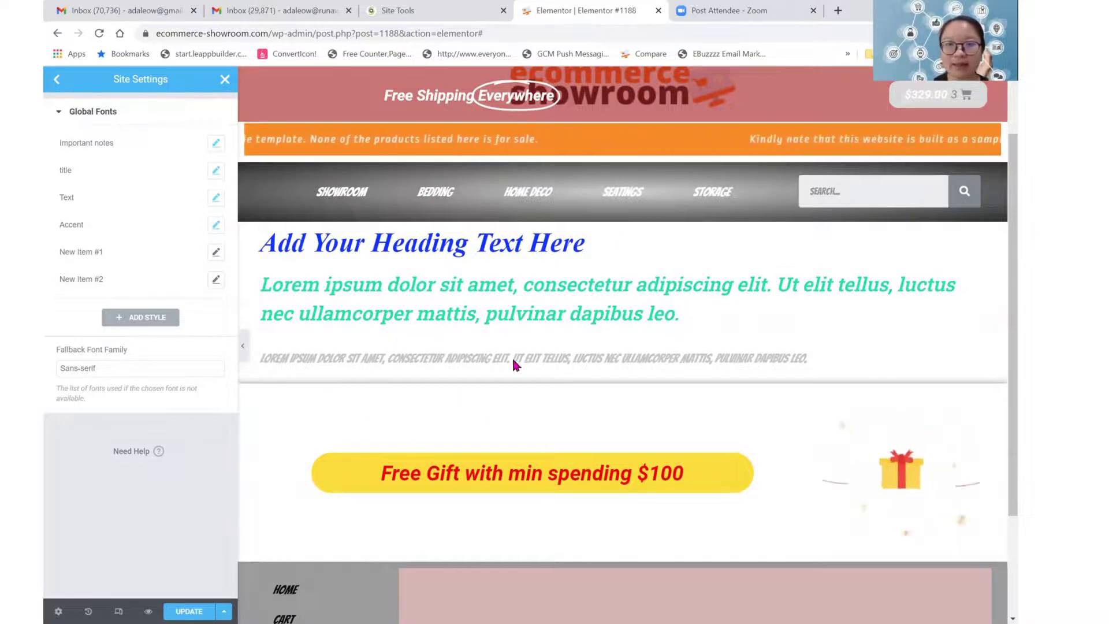
pyautogui.click(56, 80)
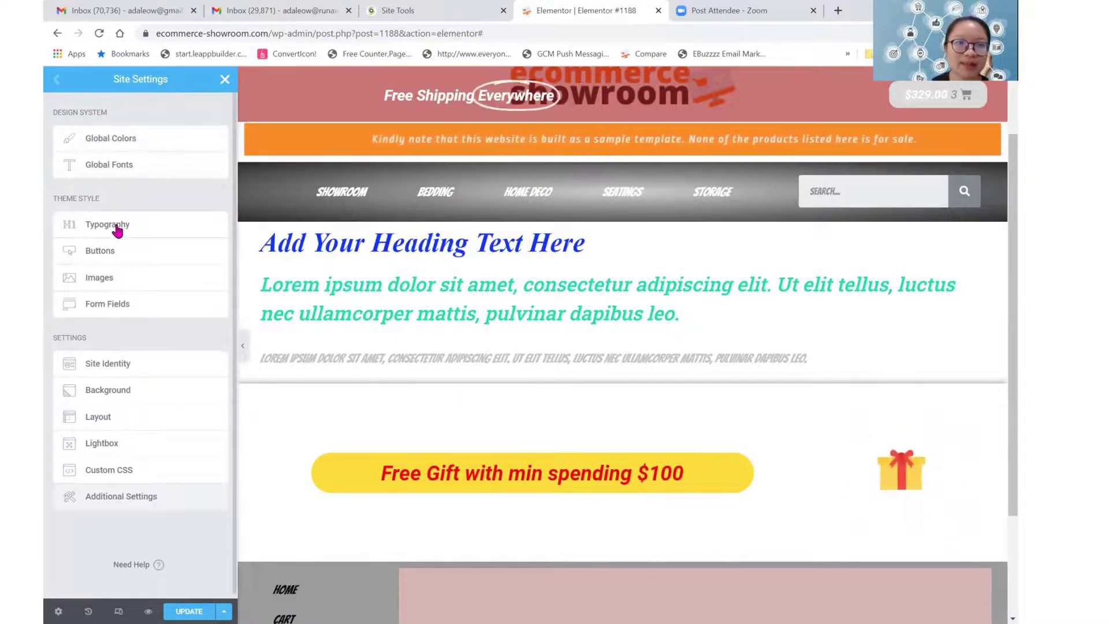
# Save the Site Settings changes and return to the widget list.
pyautogui.click(225, 80)
pyautogui.click(586, 378)
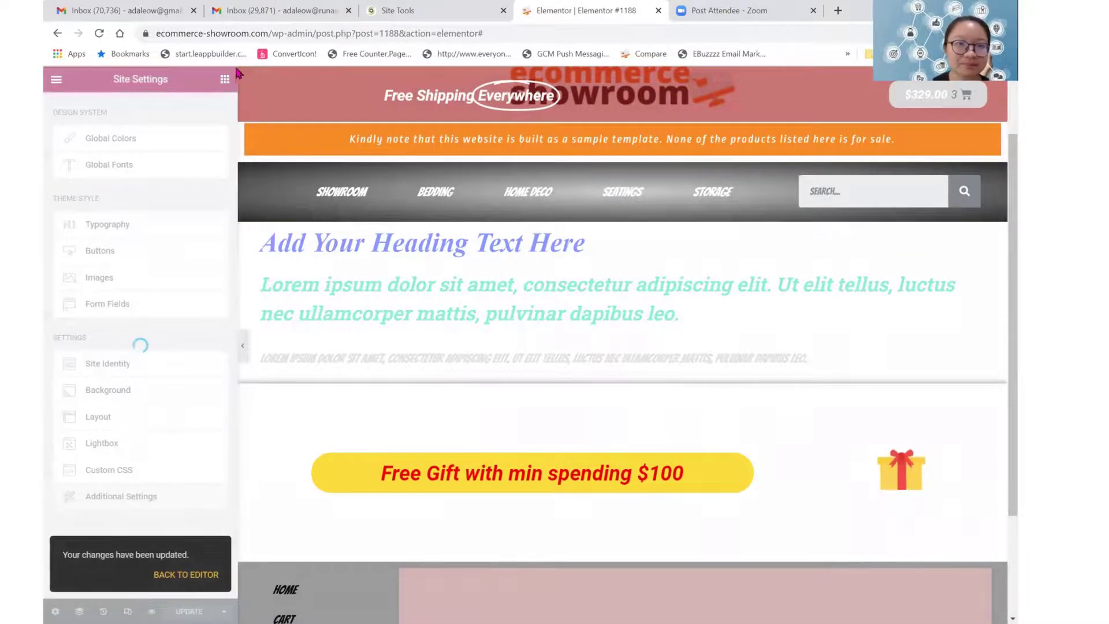
pyautogui.click(223, 82)
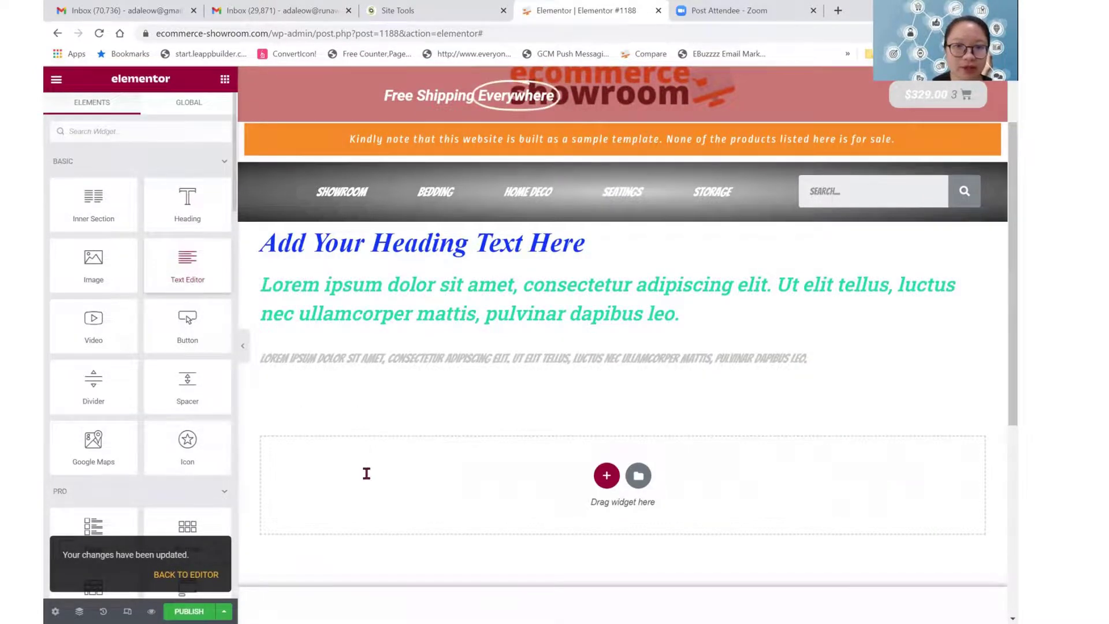
# Add a Text Editor widget to the empty section and set its text colour to #A53C3C.
pyautogui.moveTo(366, 473); pyautogui.dragTo(364, 465)
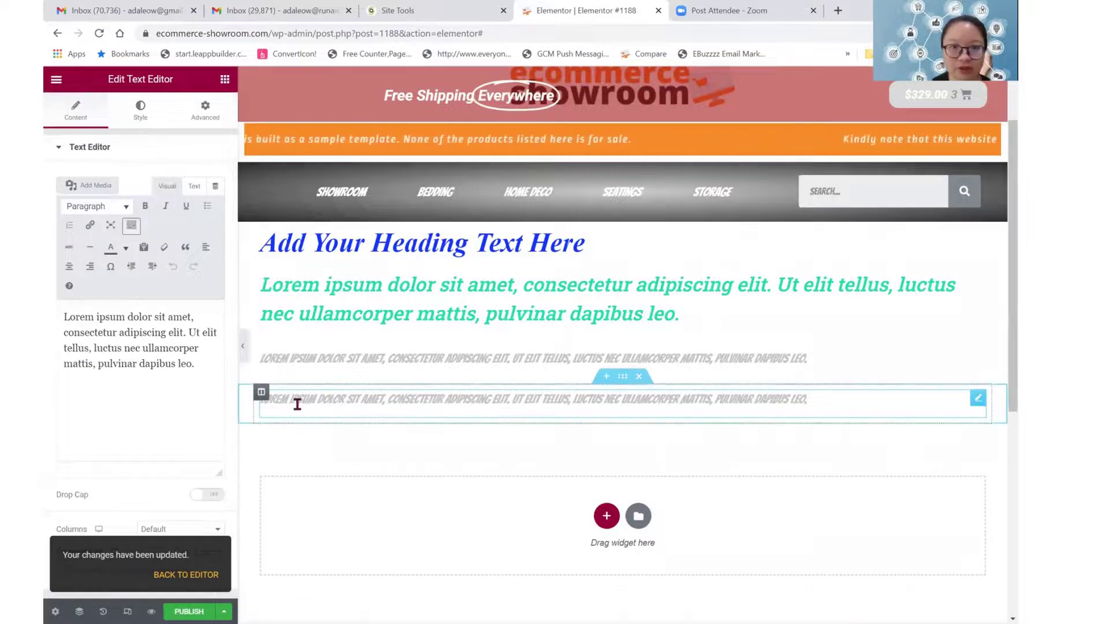
pyautogui.click(140, 111)
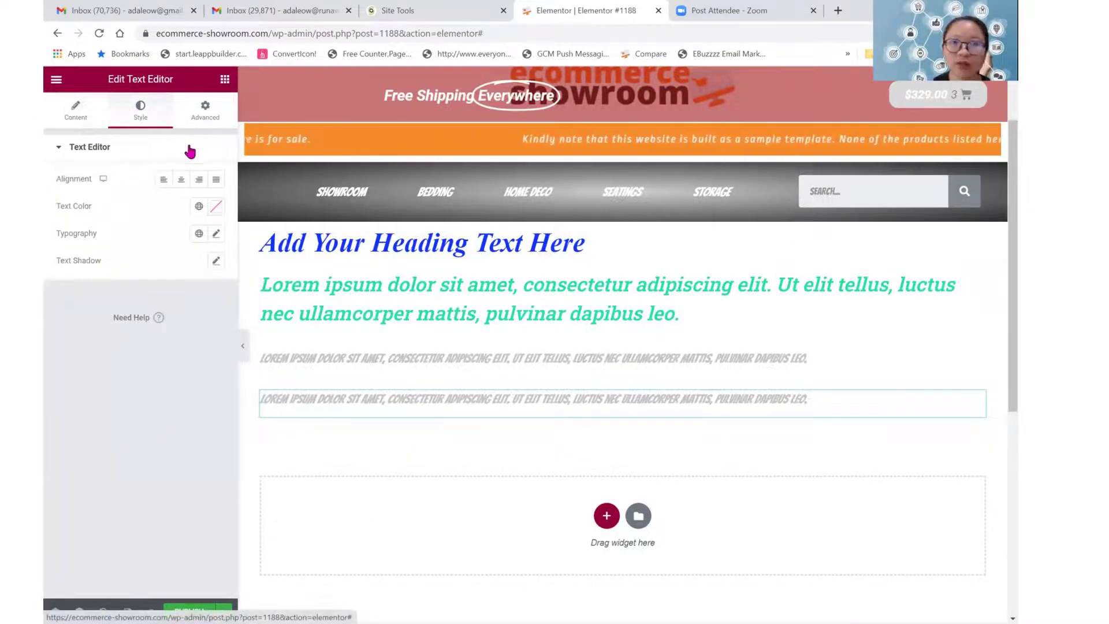
pyautogui.click(217, 207)
pyautogui.click(162, 292)
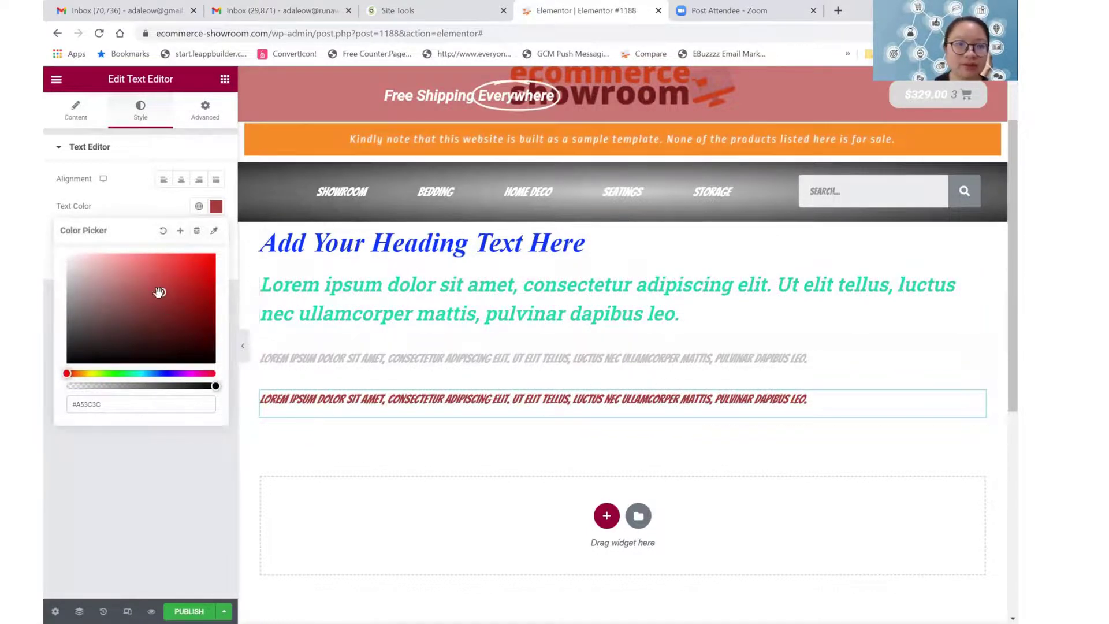
pyautogui.click(137, 198)
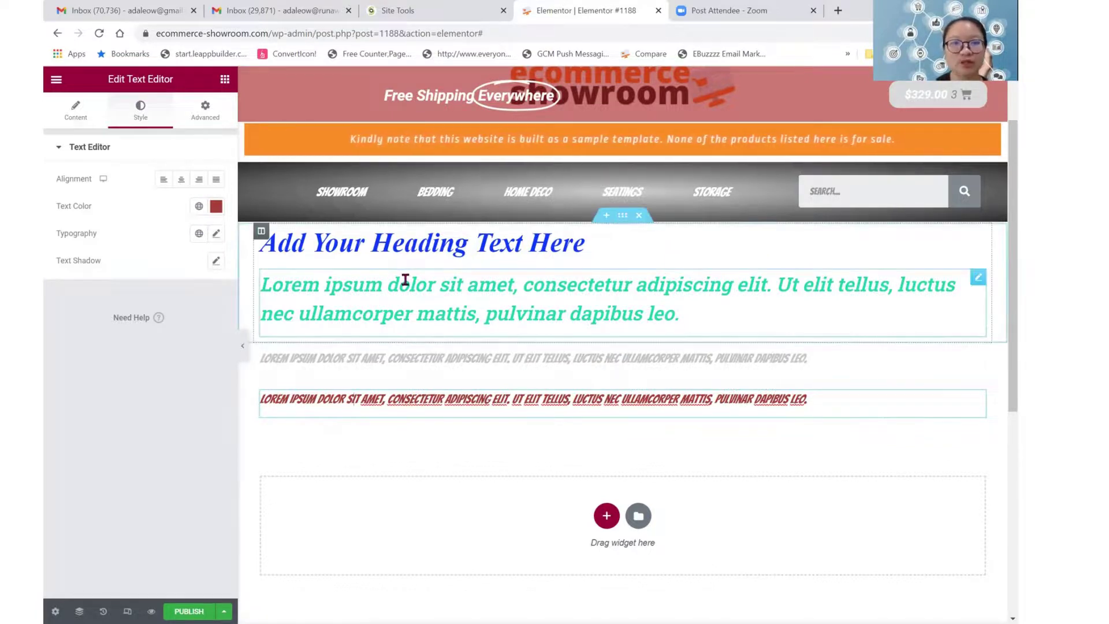
pyautogui.click(452, 456)
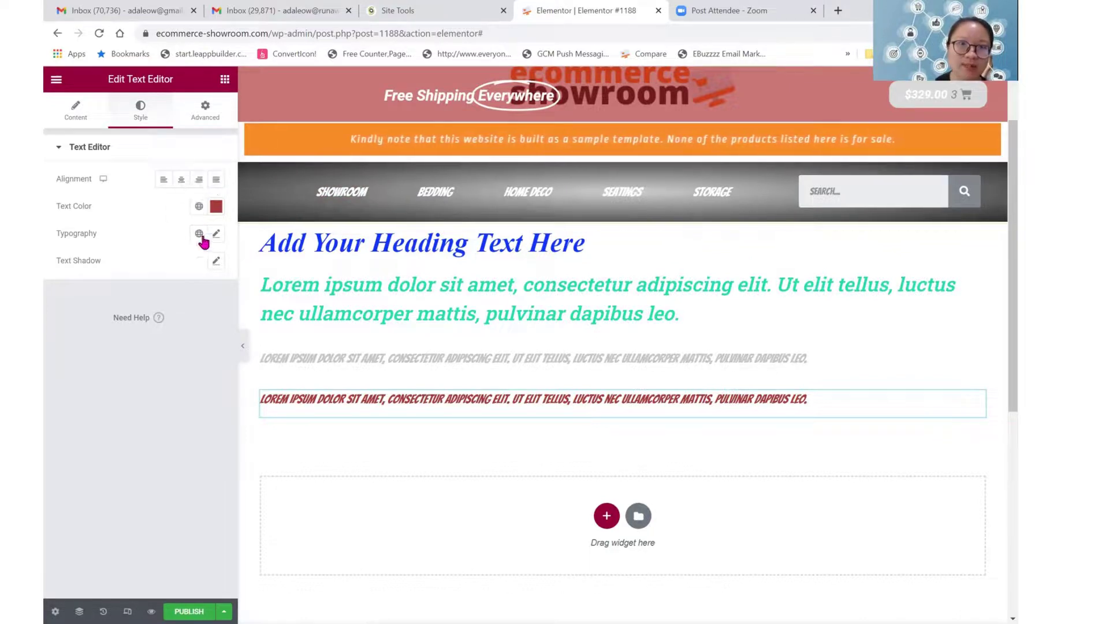
pyautogui.click(199, 208)
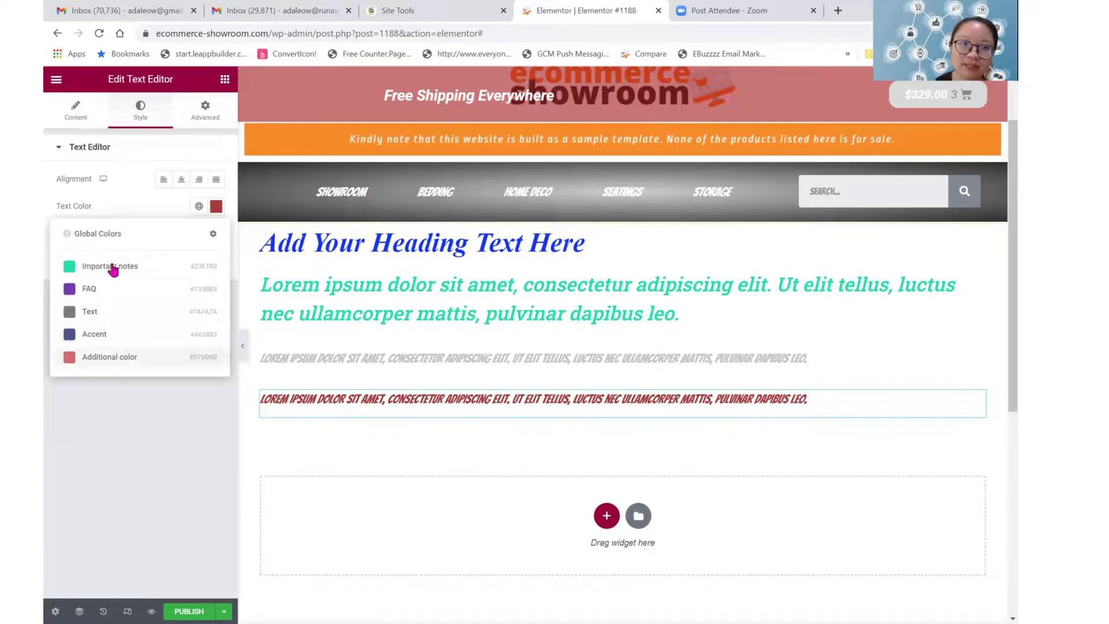
pyautogui.click(118, 200)
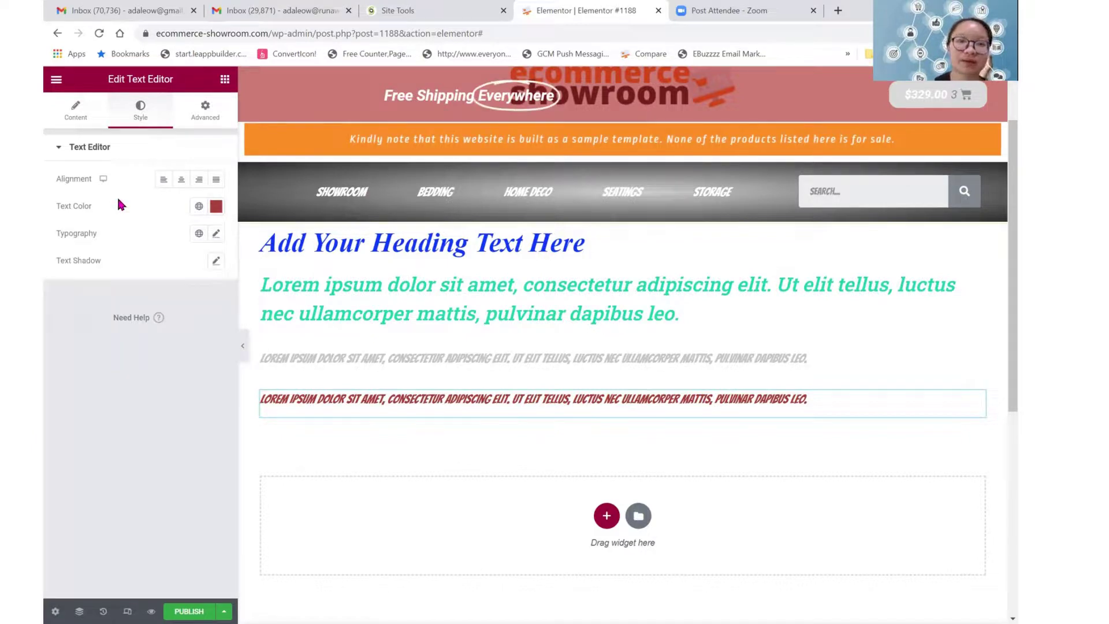